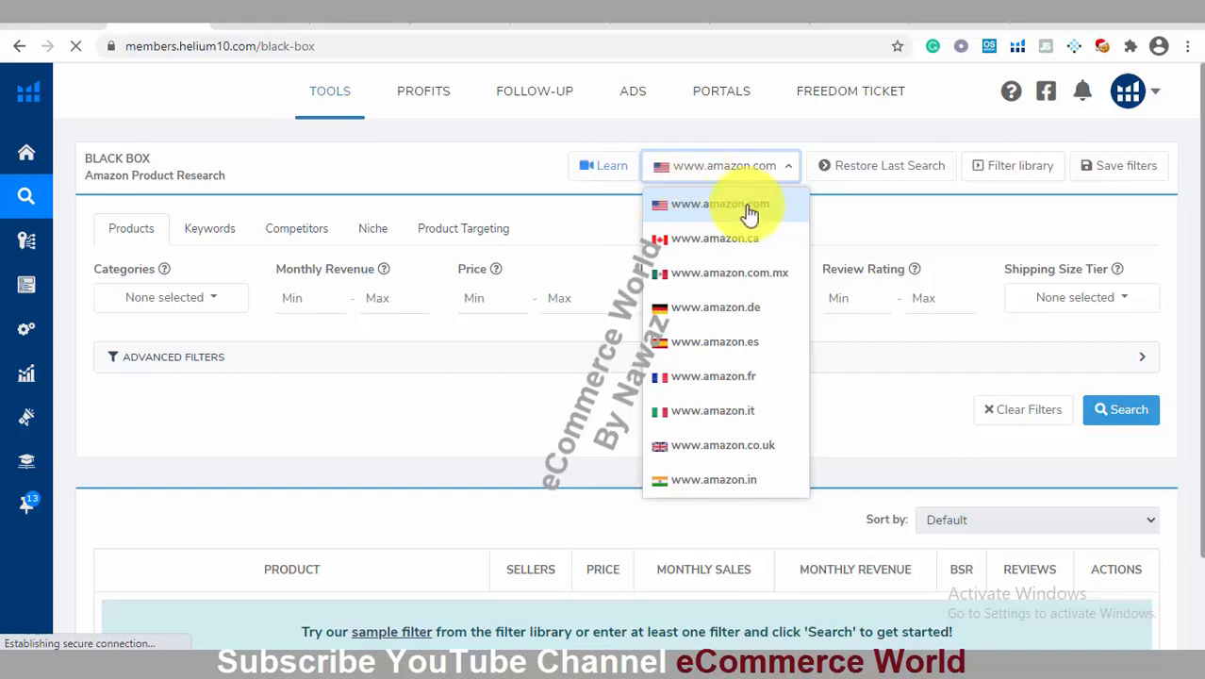
pyautogui.click(790, 172)
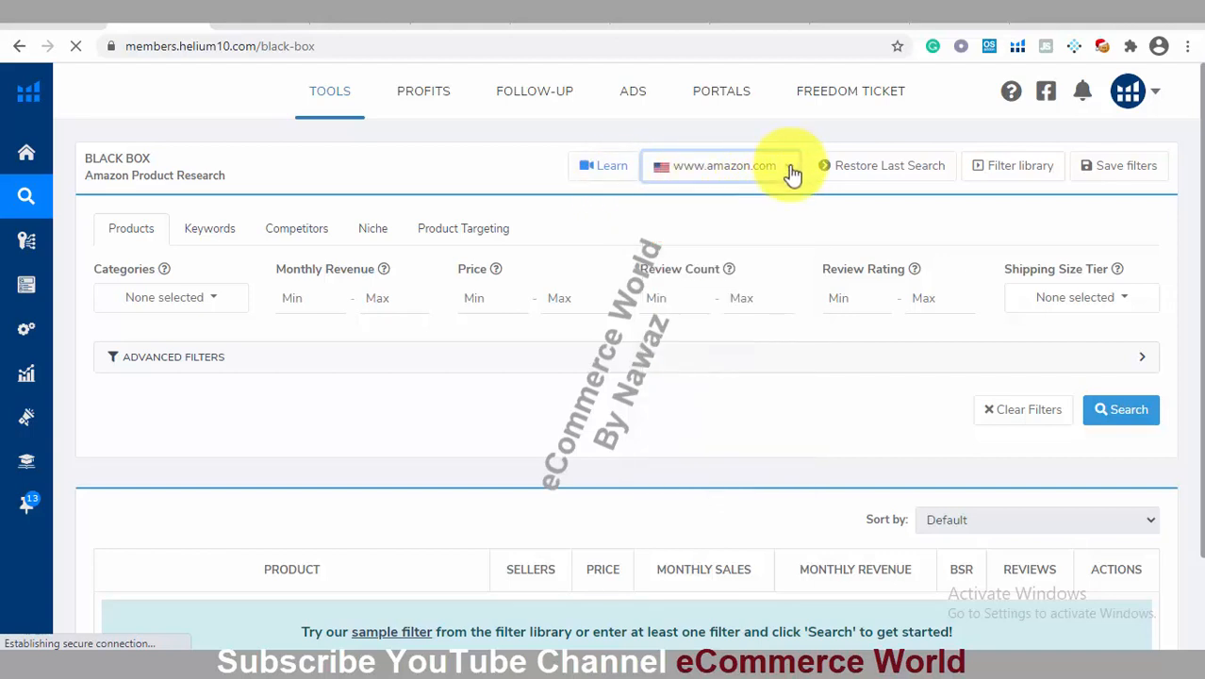
pyautogui.click(216, 306)
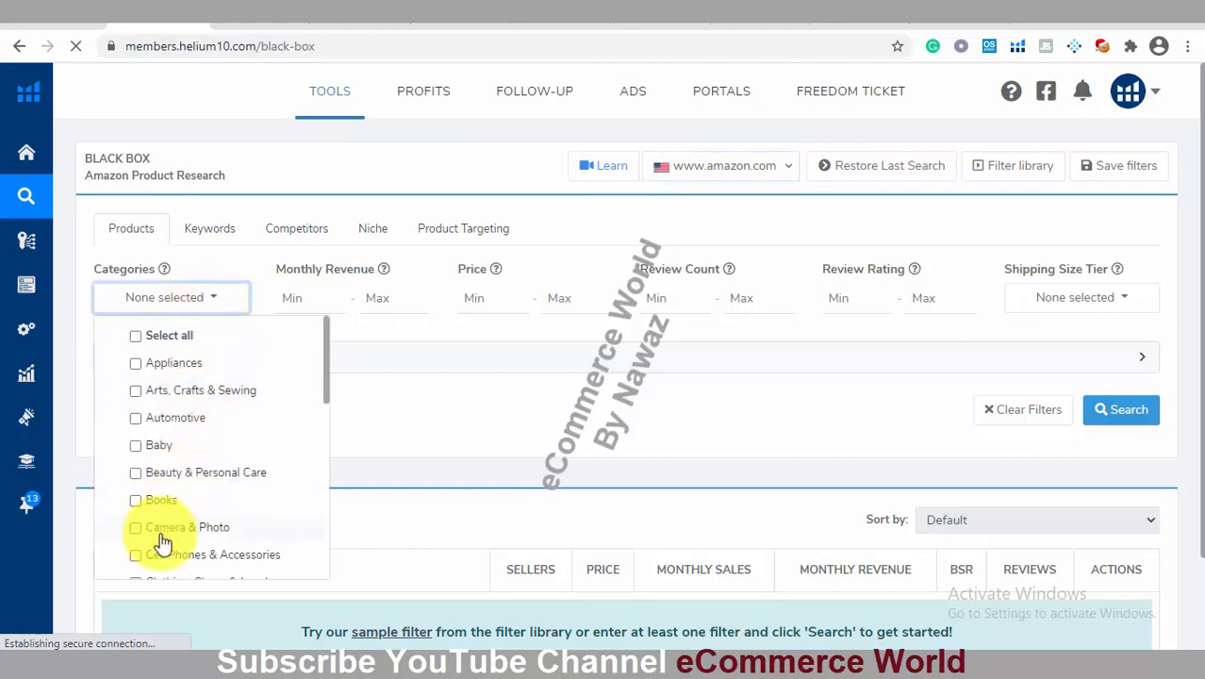
pyautogui.click(136, 558)
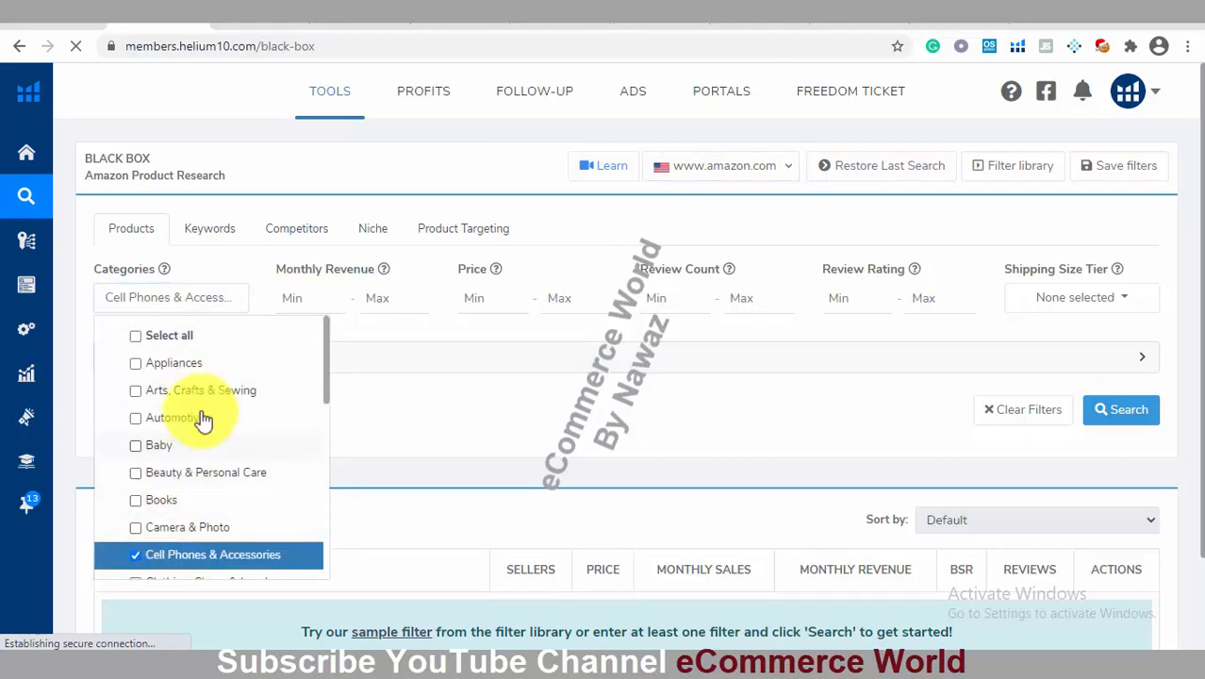
pyautogui.click(310, 296)
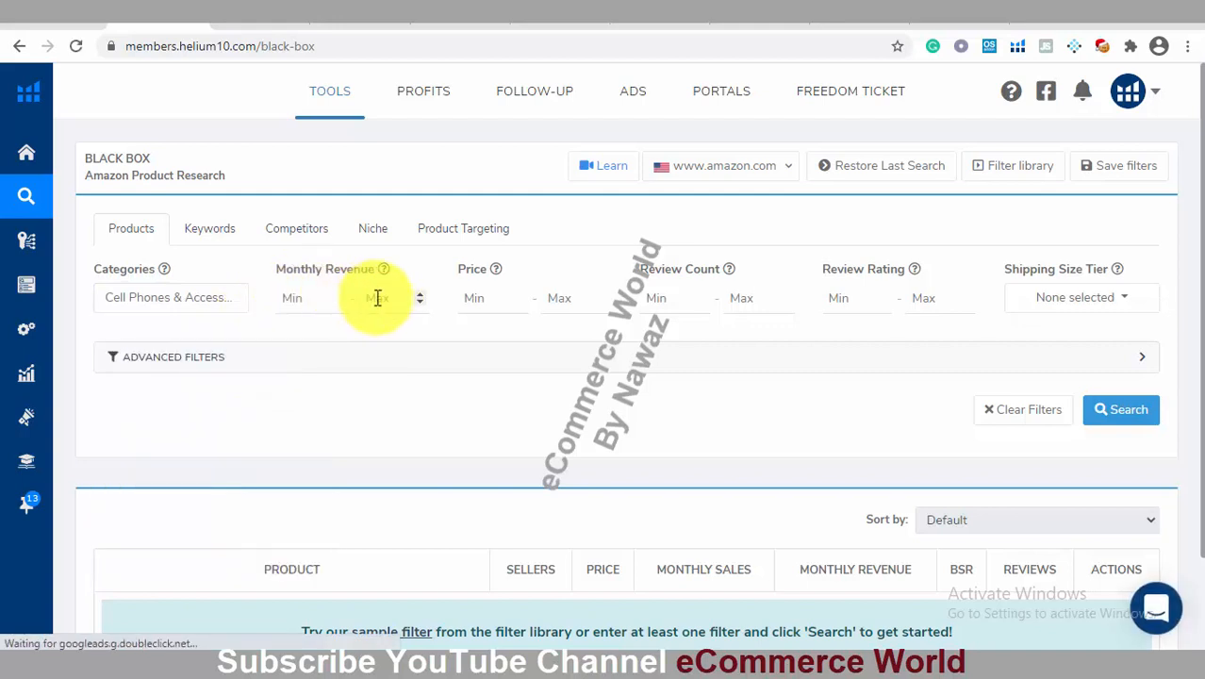
pyautogui.click(386, 298)
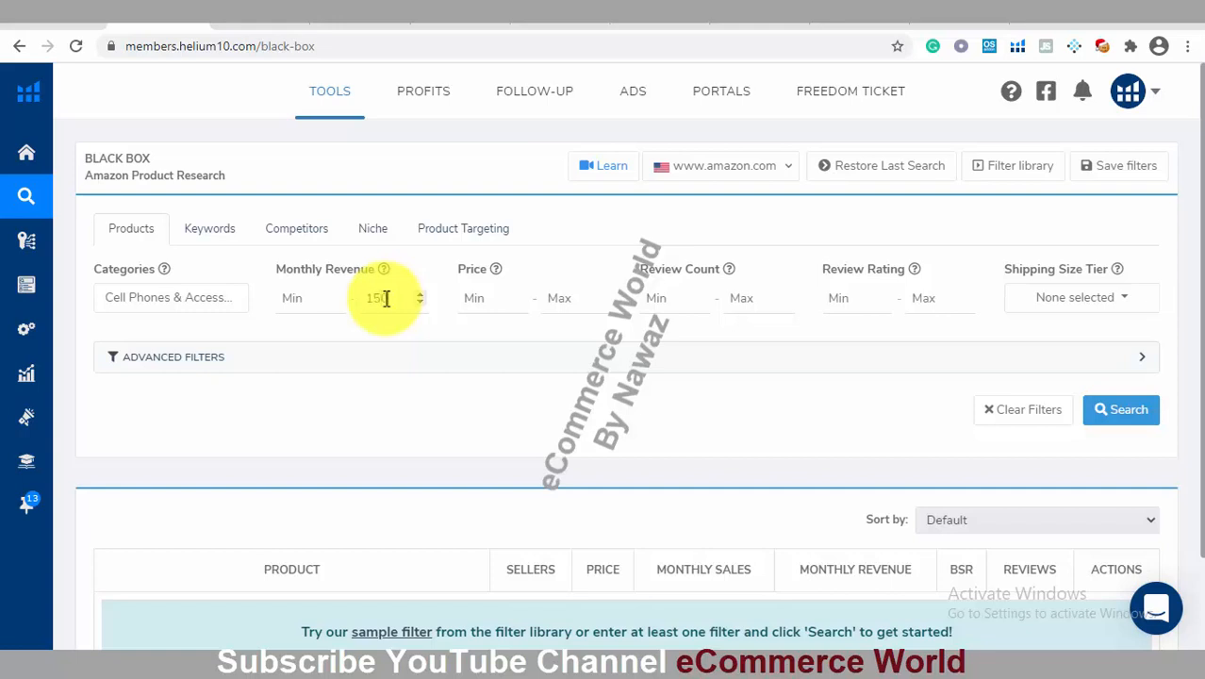
# Set the price range from 15 to 30 and the maximum review count to 300
pyautogui.click(558, 297)
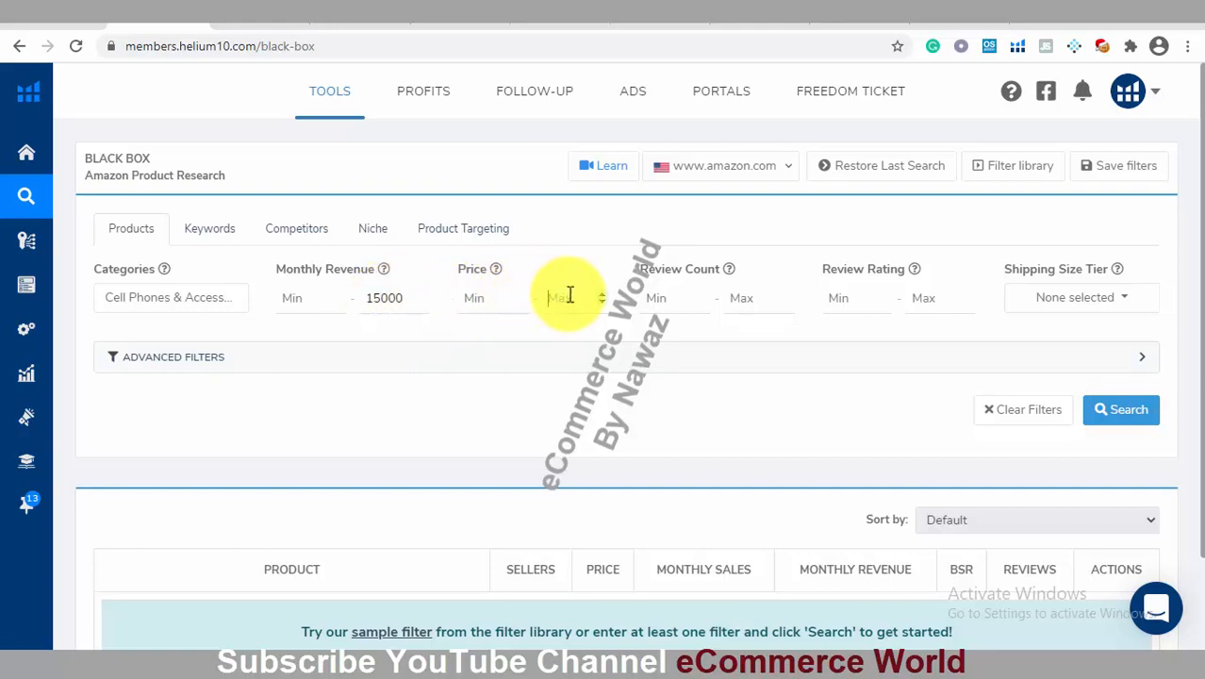
pyautogui.click(475, 297)
pyautogui.write('1')
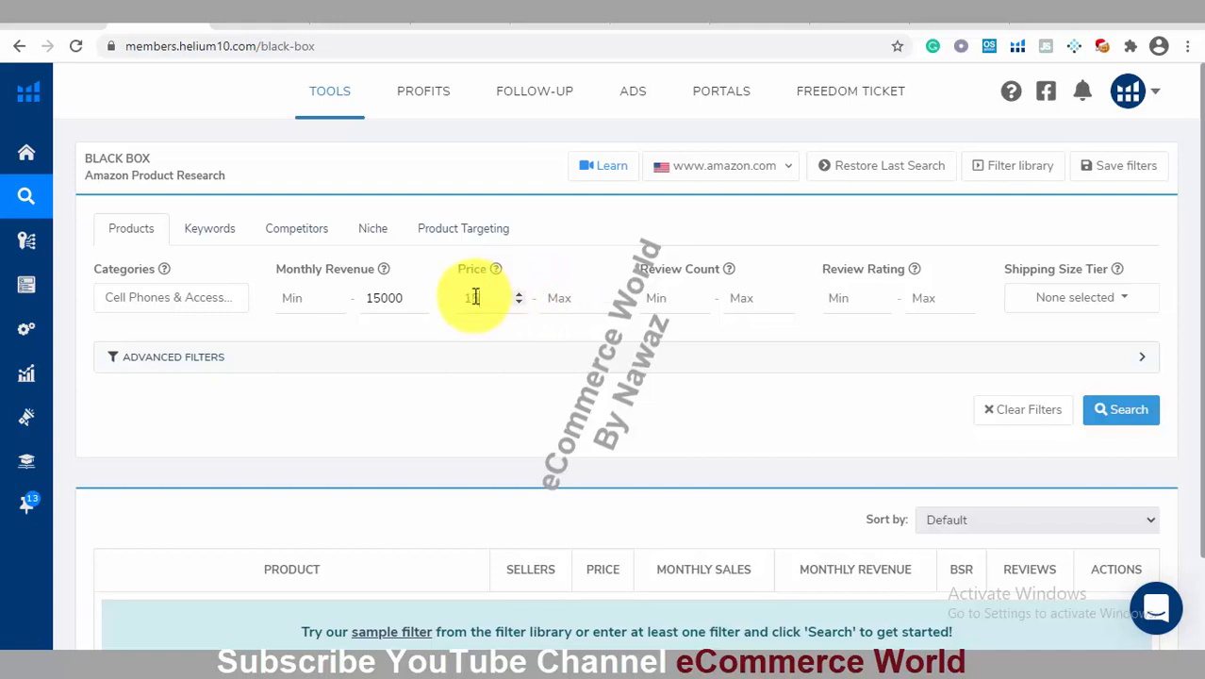
pyautogui.write('5')
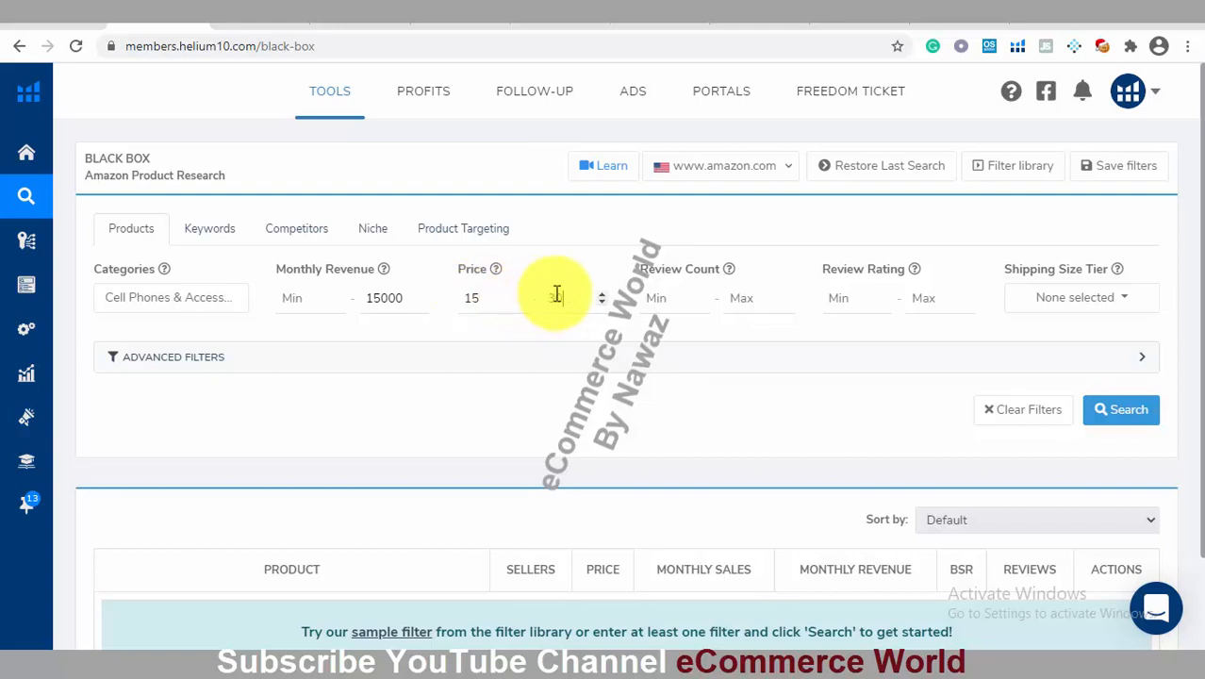
pyautogui.click(745, 300)
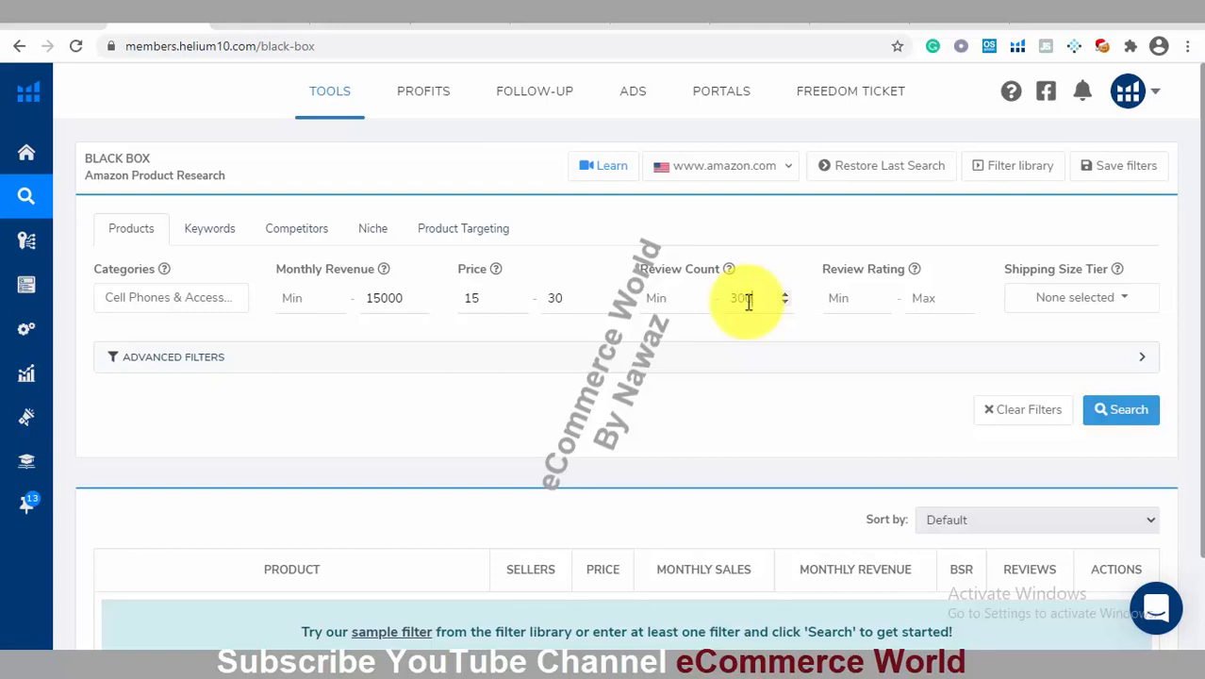
# Set the review rating range from 4.0 to 4.5 and the shipping size tier to Small Standard-Size
pyautogui.click(849, 300)
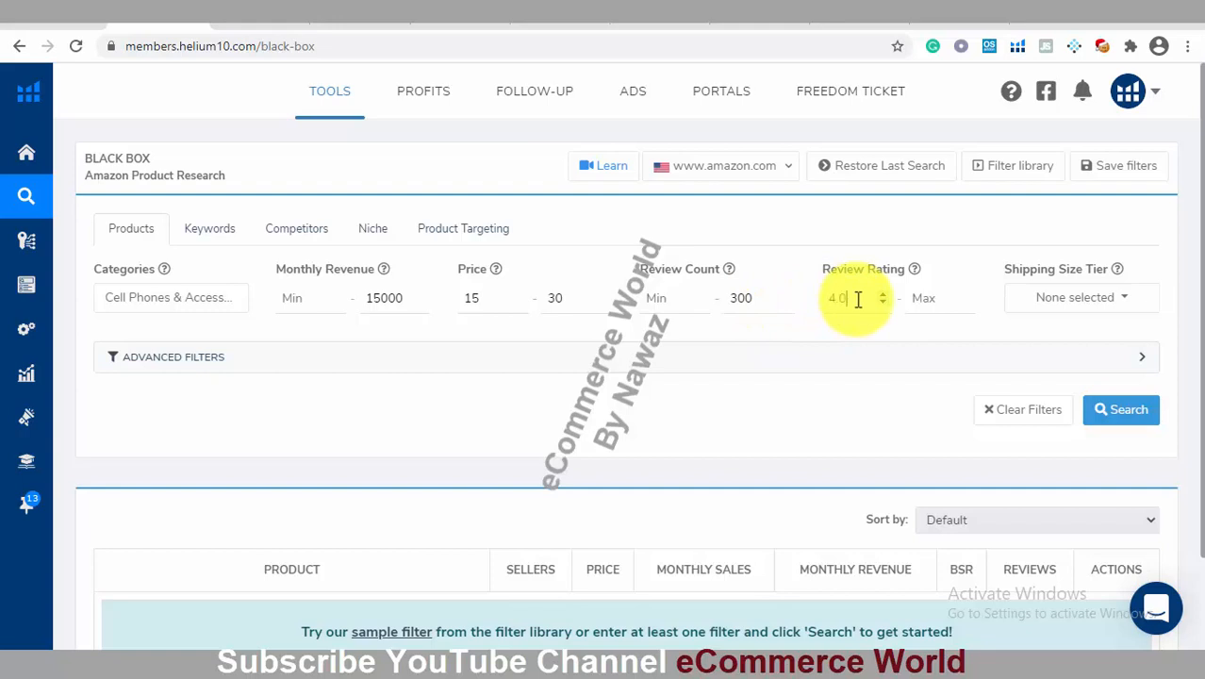
pyautogui.write('4.0')
pyautogui.click(936, 300)
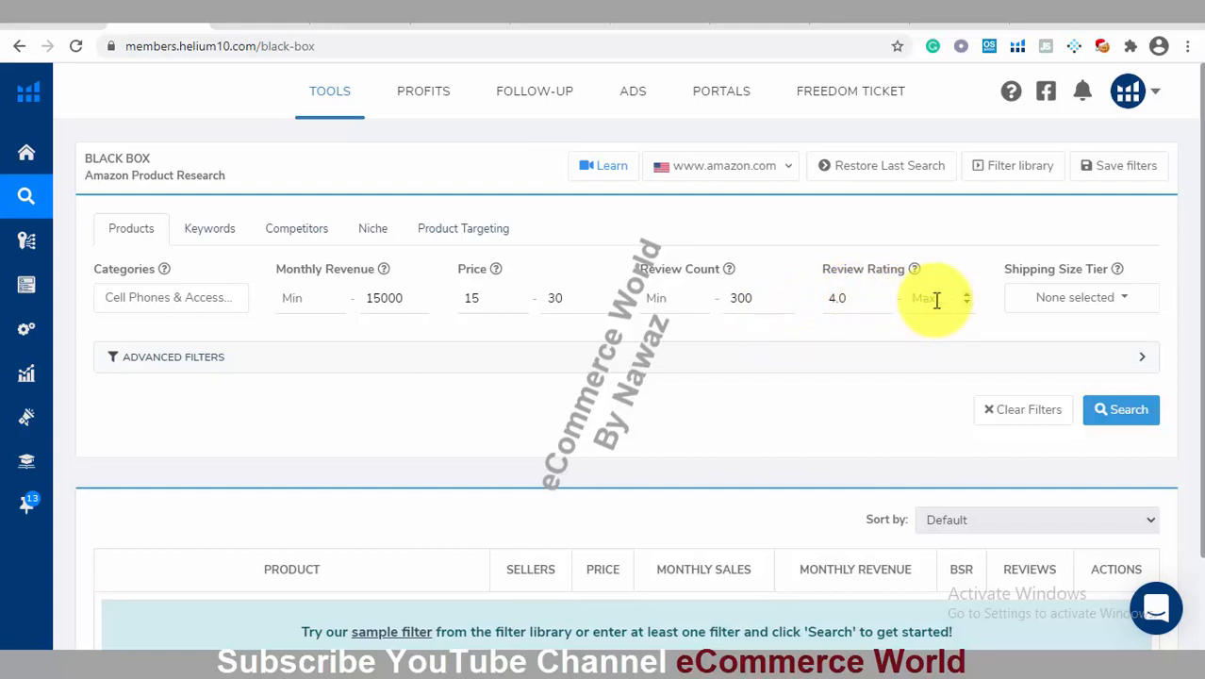
pyautogui.write('4.5')
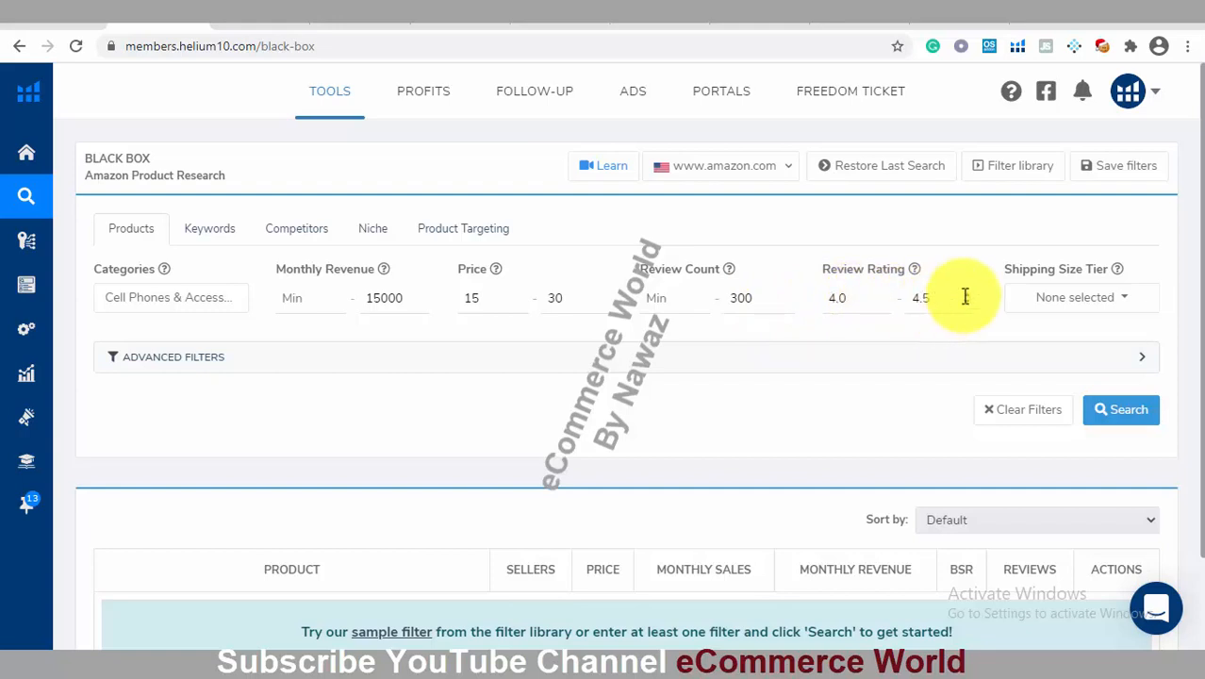
pyautogui.click(1136, 300)
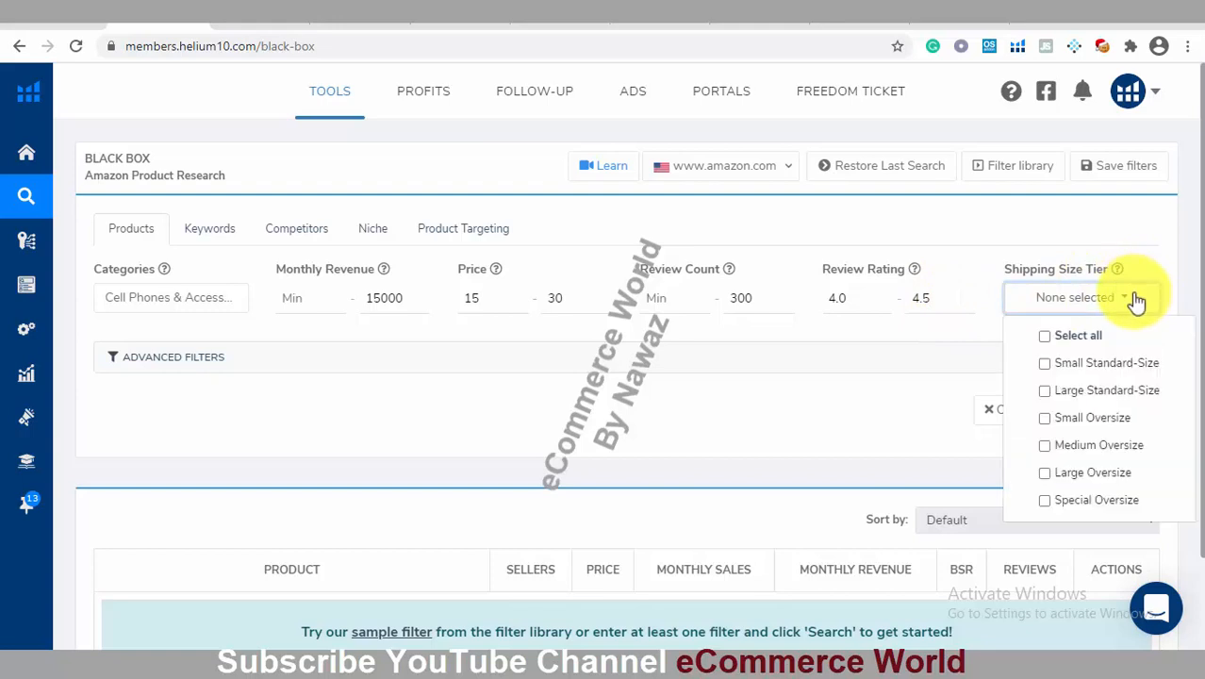
pyautogui.click(1047, 370)
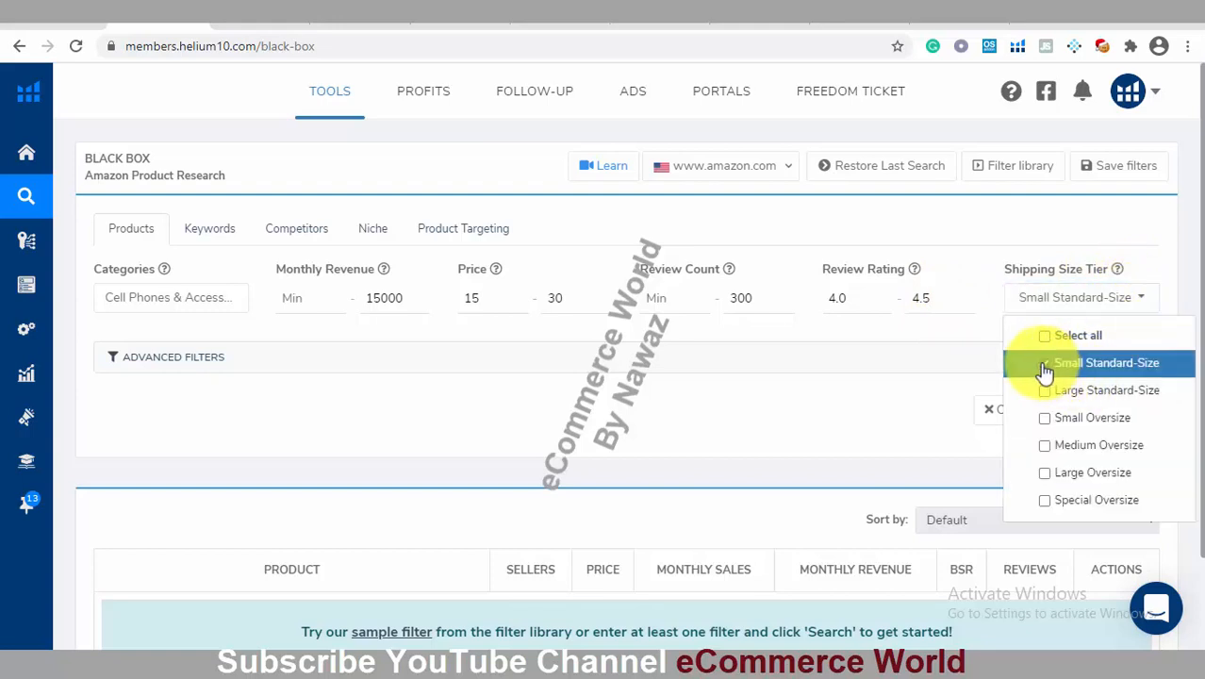
pyautogui.click(919, 387)
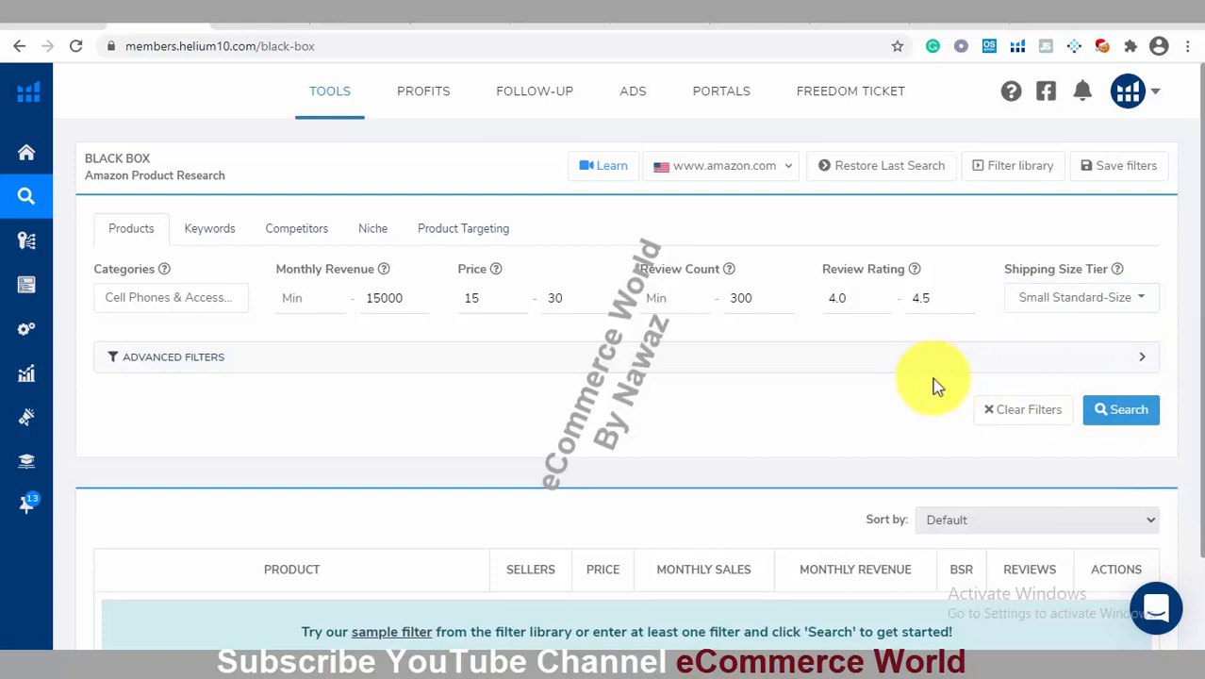
# Run the filtered product search and look over the sales, revenue, BSR and review data of the found products
pyautogui.click(1120, 411)
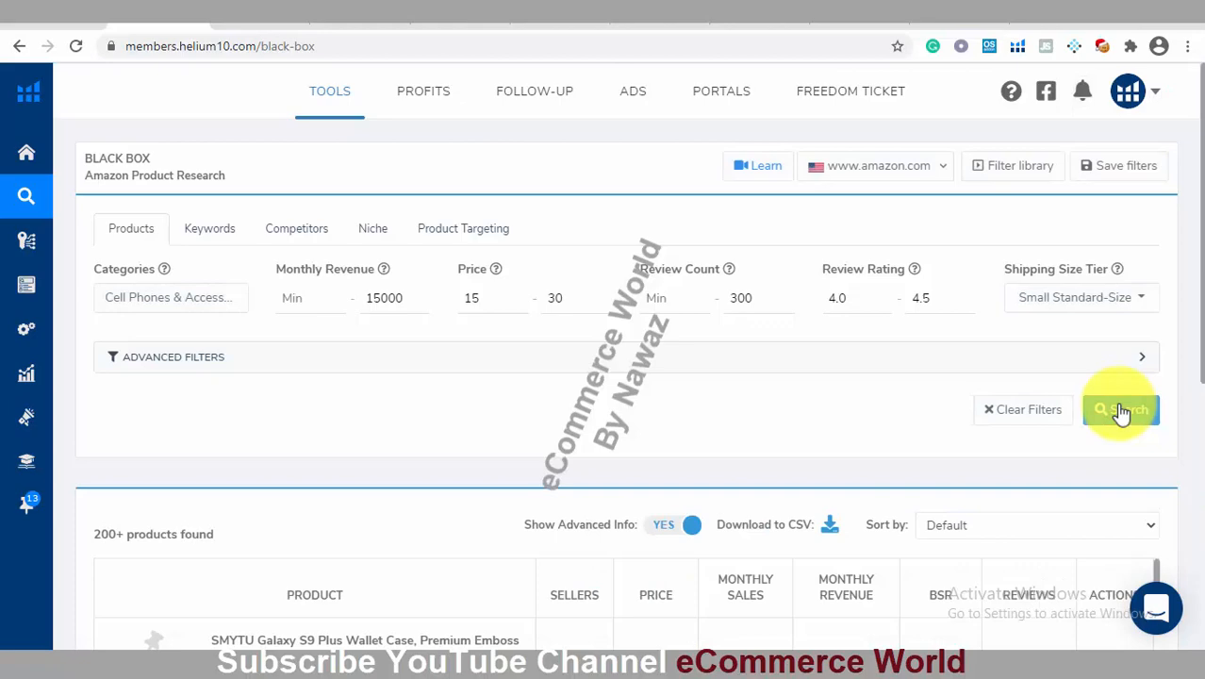
pyautogui.scroll(-3, 1120, 412)
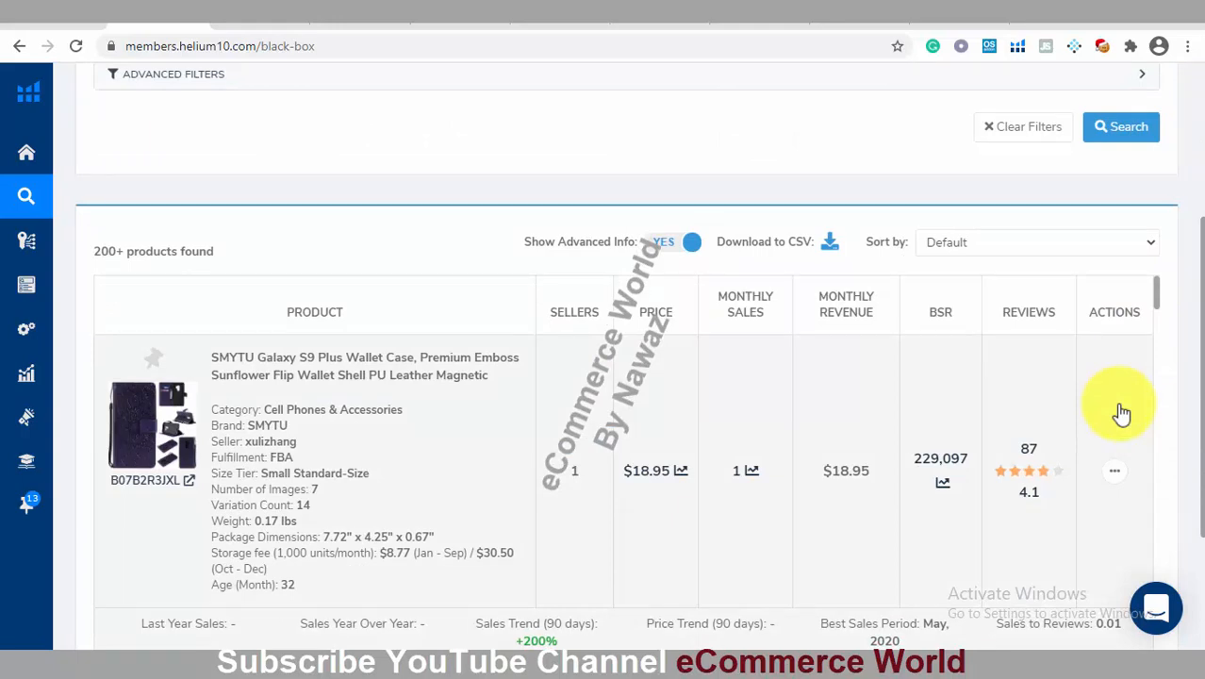
pyautogui.scroll(-1, 1121, 412)
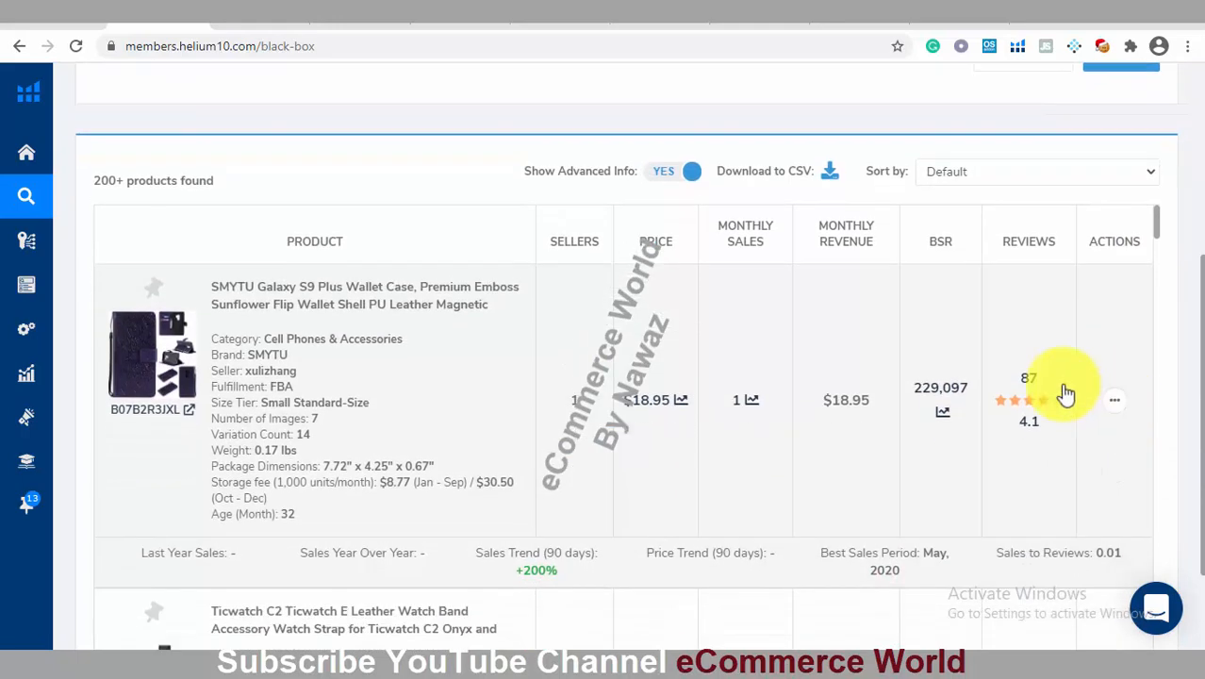
pyautogui.moveTo(148, 202)
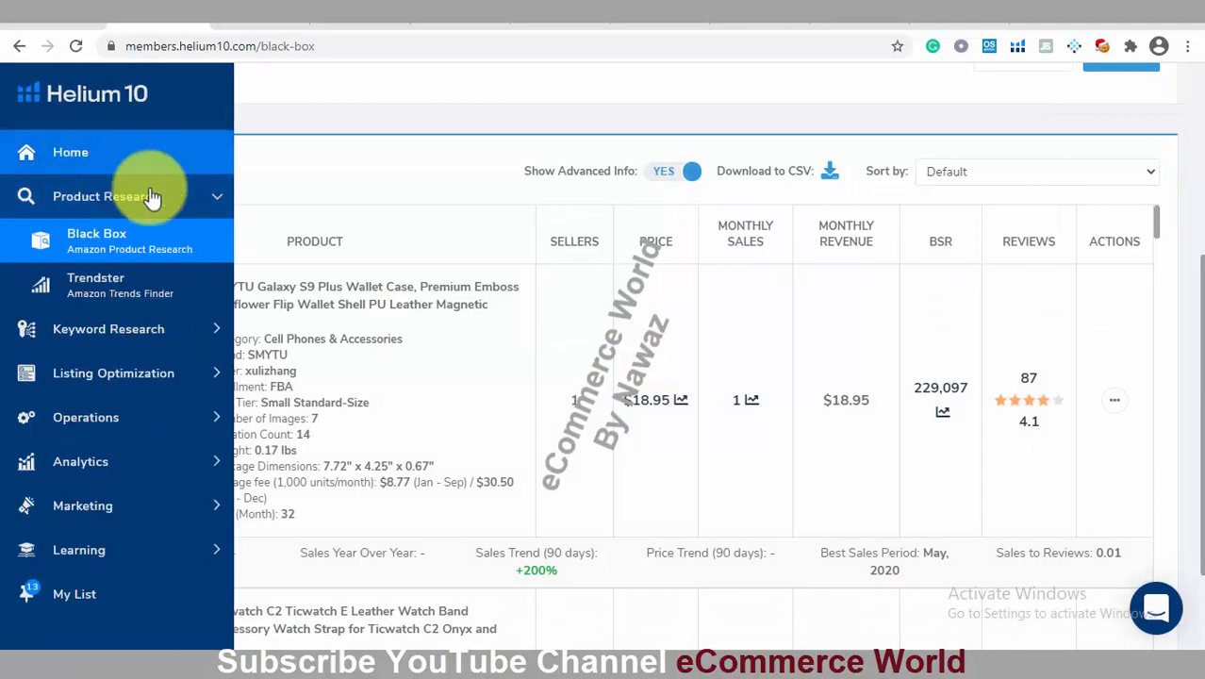
pyautogui.scroll(-2, 1161, 85)
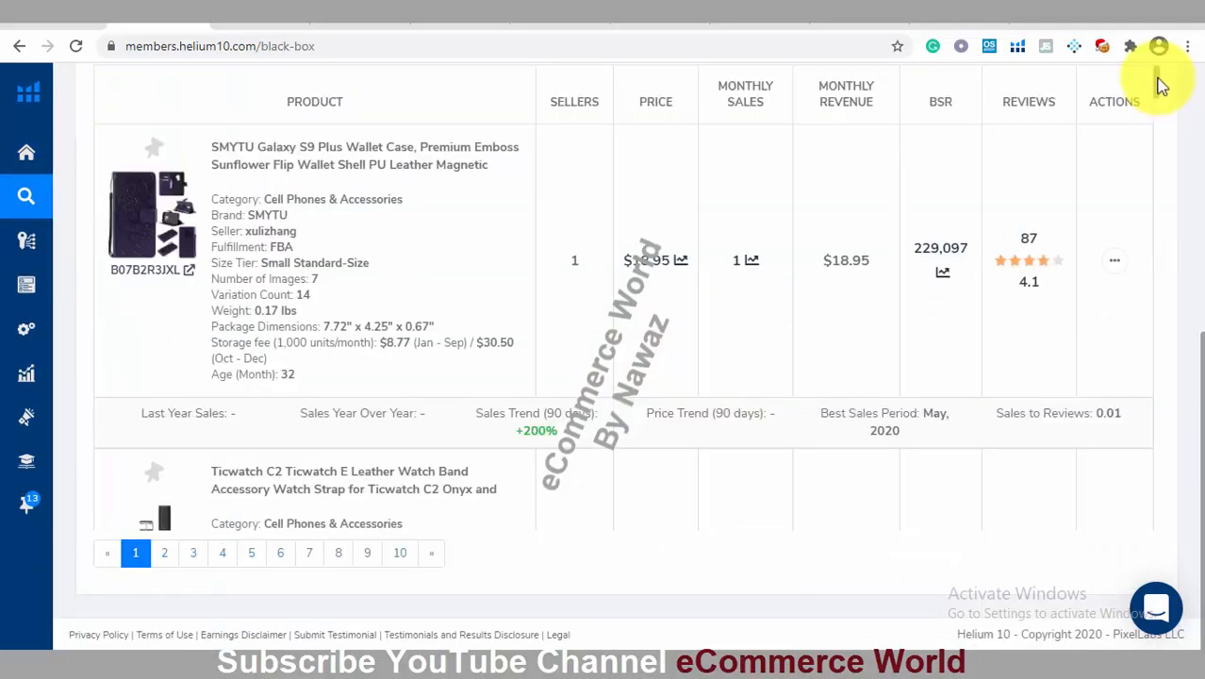
pyautogui.moveTo(1160, 85)
pyautogui.mouseDown()
pyautogui.moveTo(1151, 377)
pyautogui.moveTo(1169, 75)
pyautogui.mouseUp()
pyautogui.moveTo(1201, 511); pyautogui.dragTo(1200, 102)
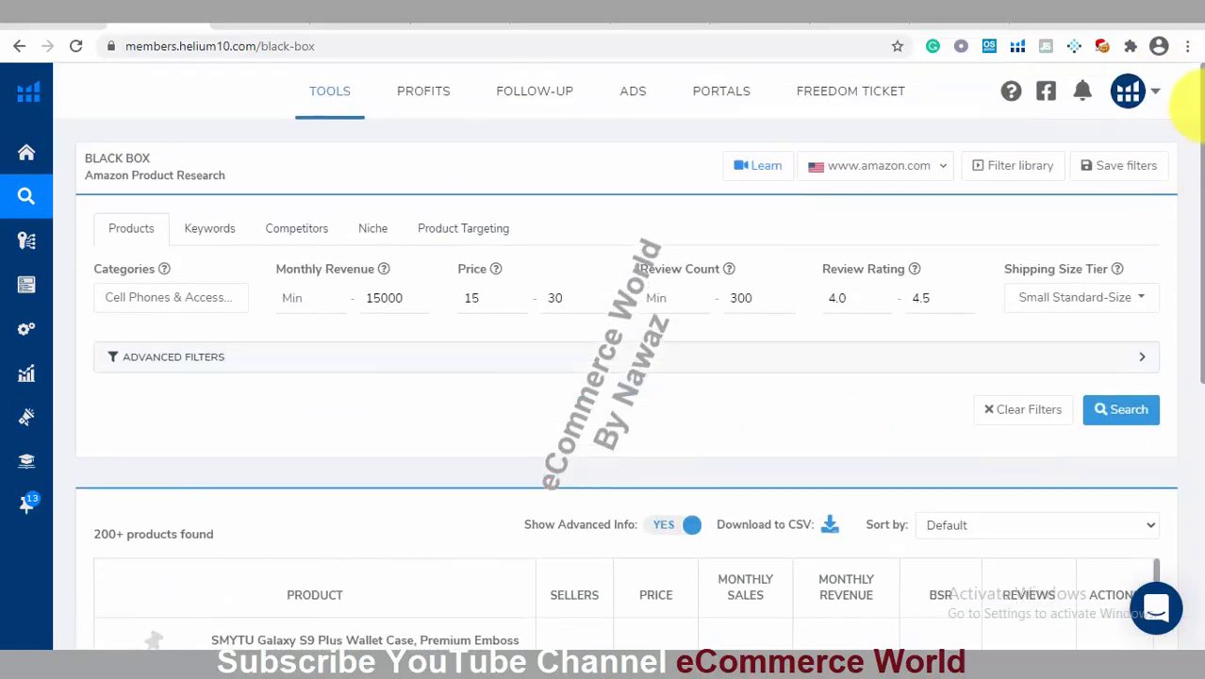
# Open Trendster and enter B07D34ZNMH, the Hiware 12-Pack straws' ASIN copied from the Amazon results, as the first ASIN
pyautogui.moveTo(22, 269)
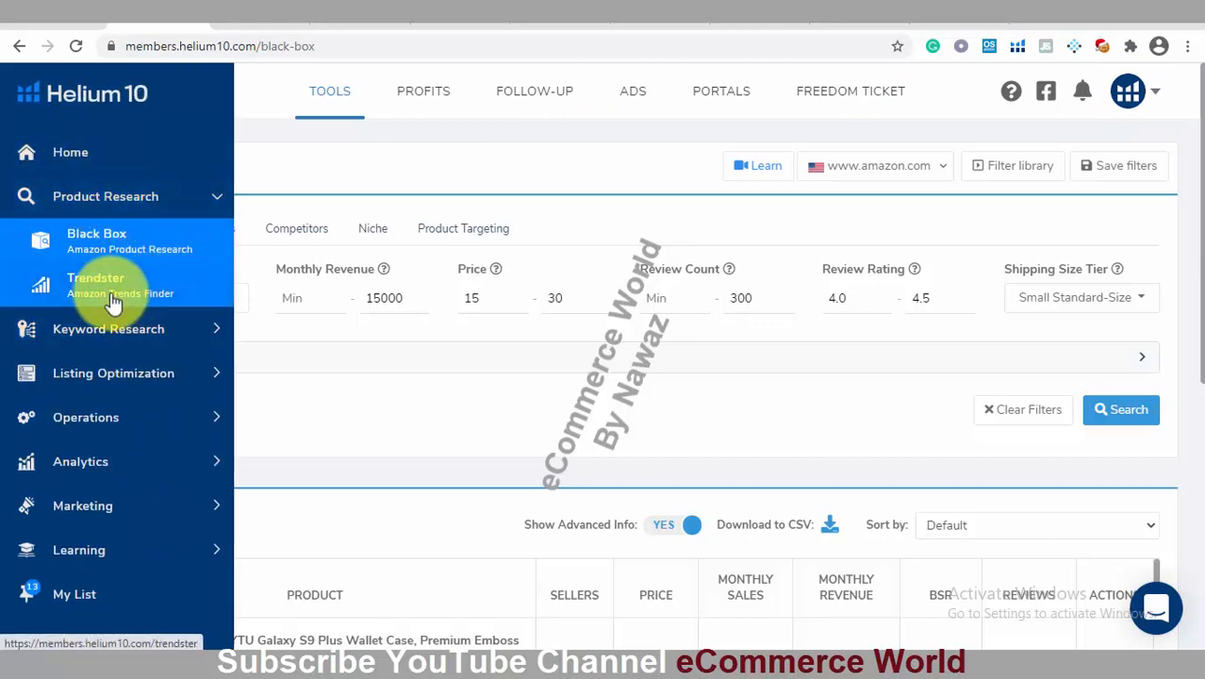
pyautogui.click(71, 290)
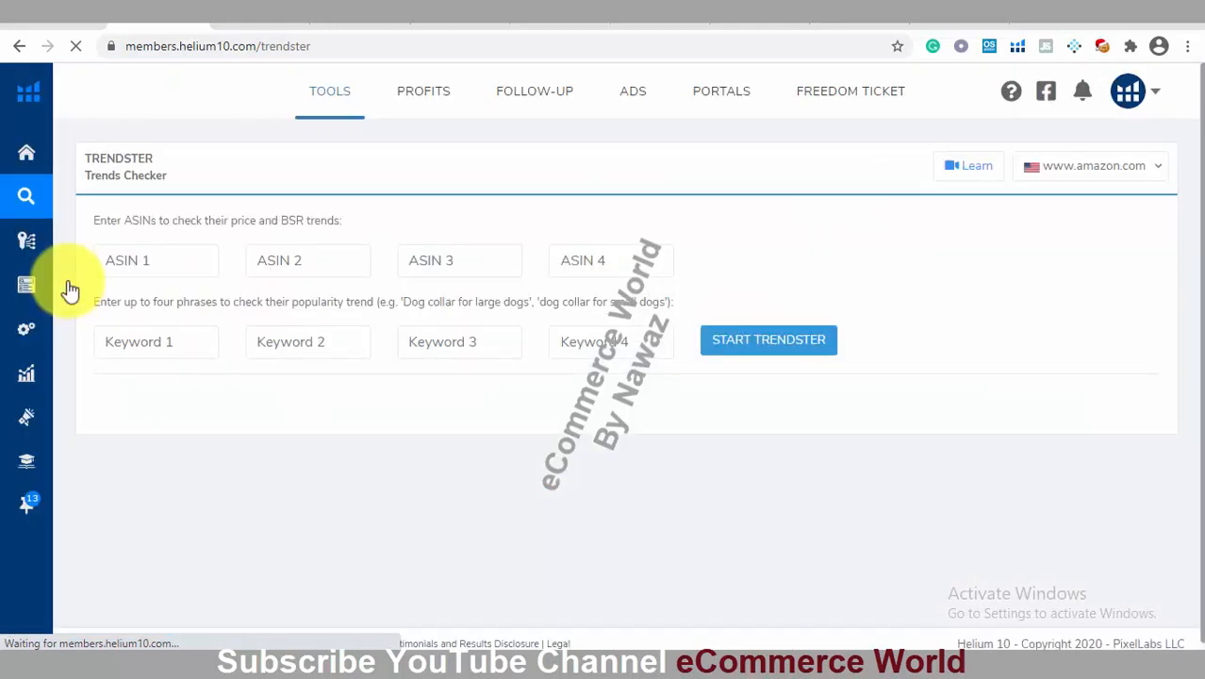
pyautogui.click(152, 262)
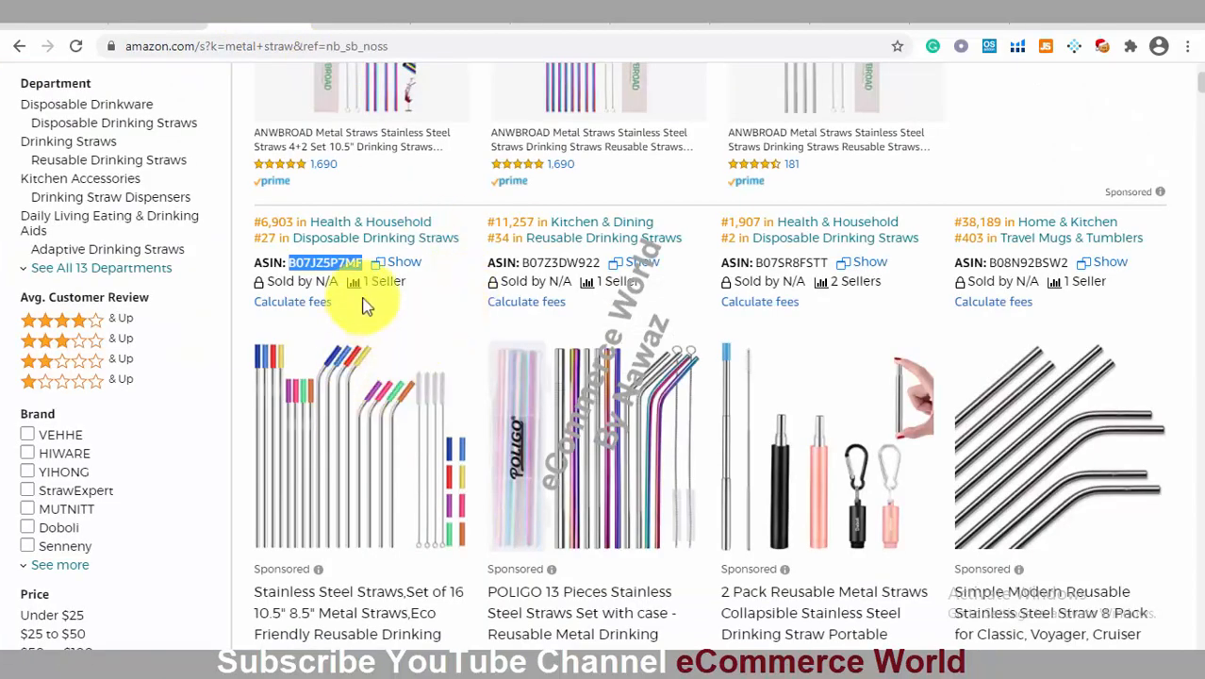
pyautogui.moveTo(1202, 87); pyautogui.dragTo(1194, 124)
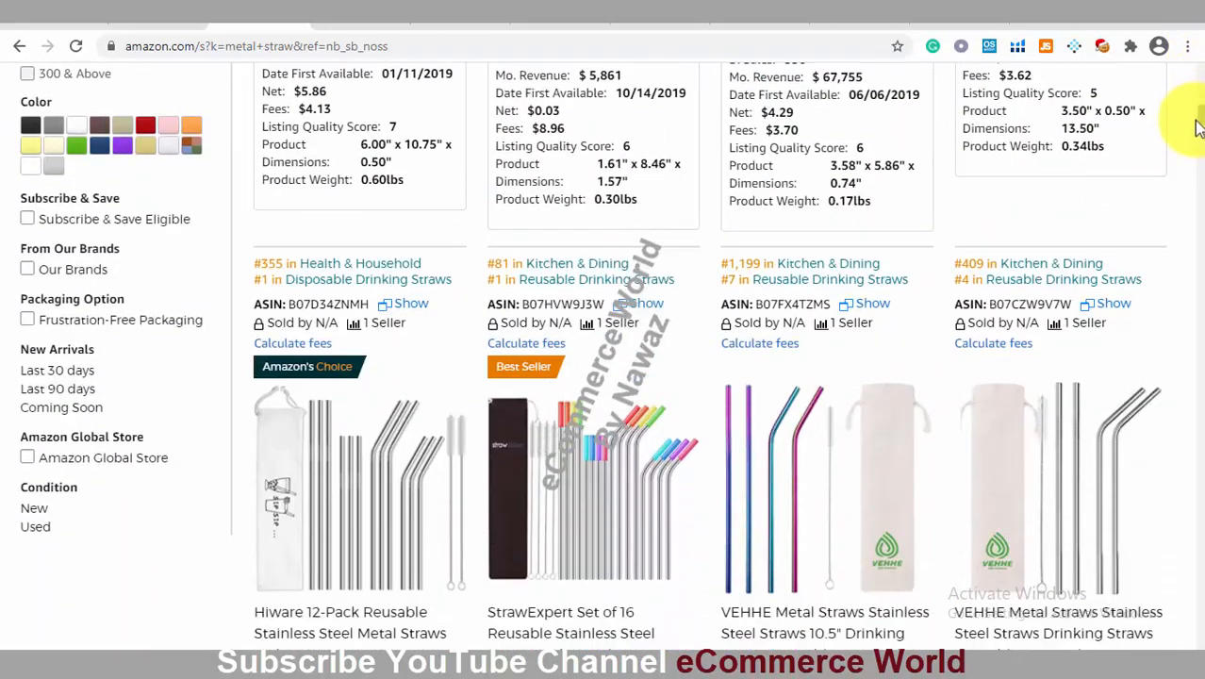
pyautogui.doubleClick(338, 303)
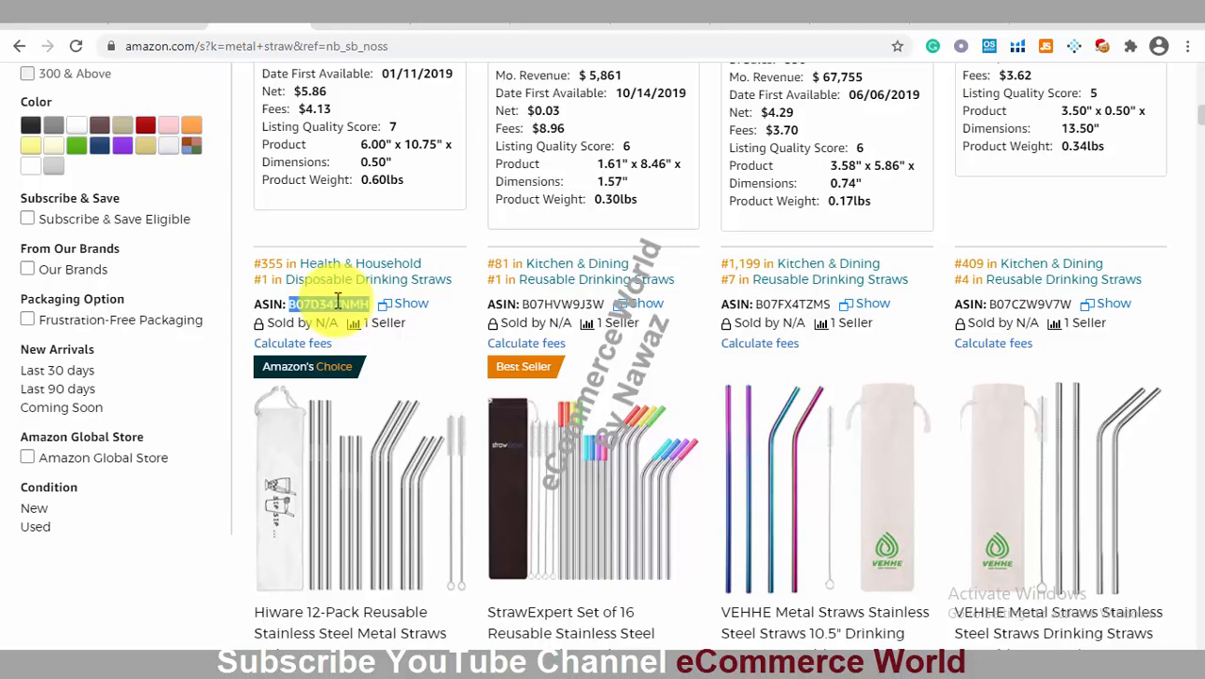
pyautogui.click(193, 13)
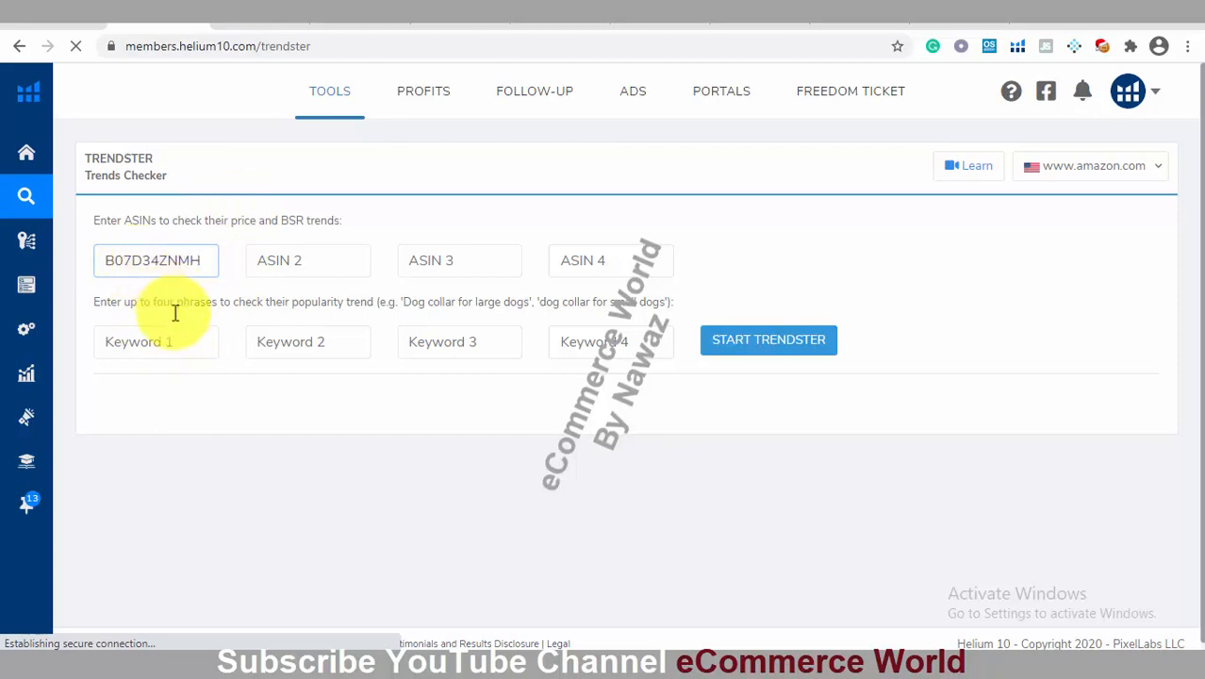
# Copy "metal straw" from the Amazon search into Trendster as the first keyword and start the trend check
pyautogui.click(173, 343)
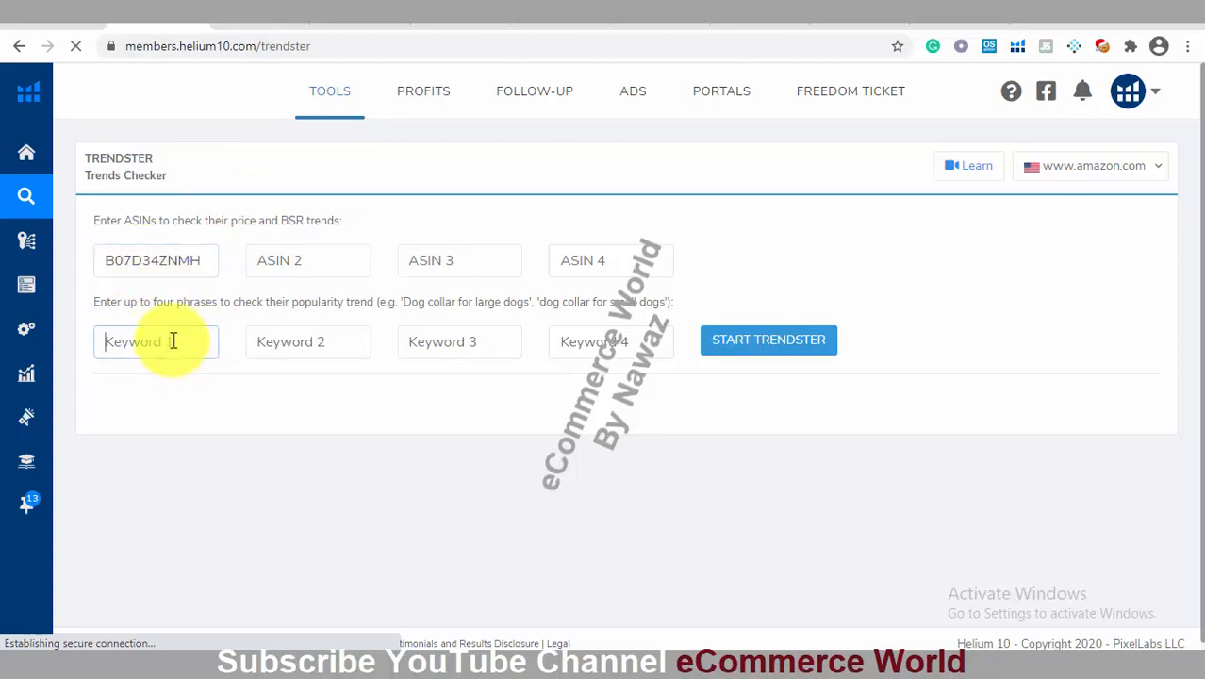
pyautogui.click(283, 11)
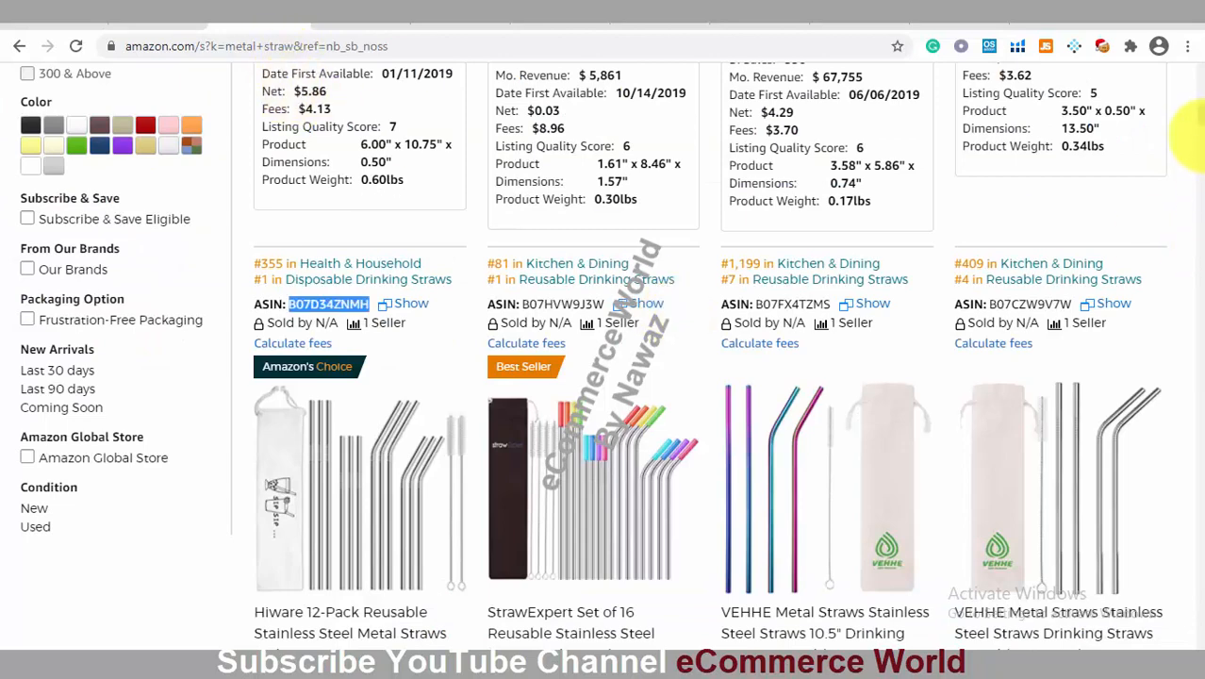
pyautogui.moveTo(1202, 115); pyautogui.dragTo(1202, 66)
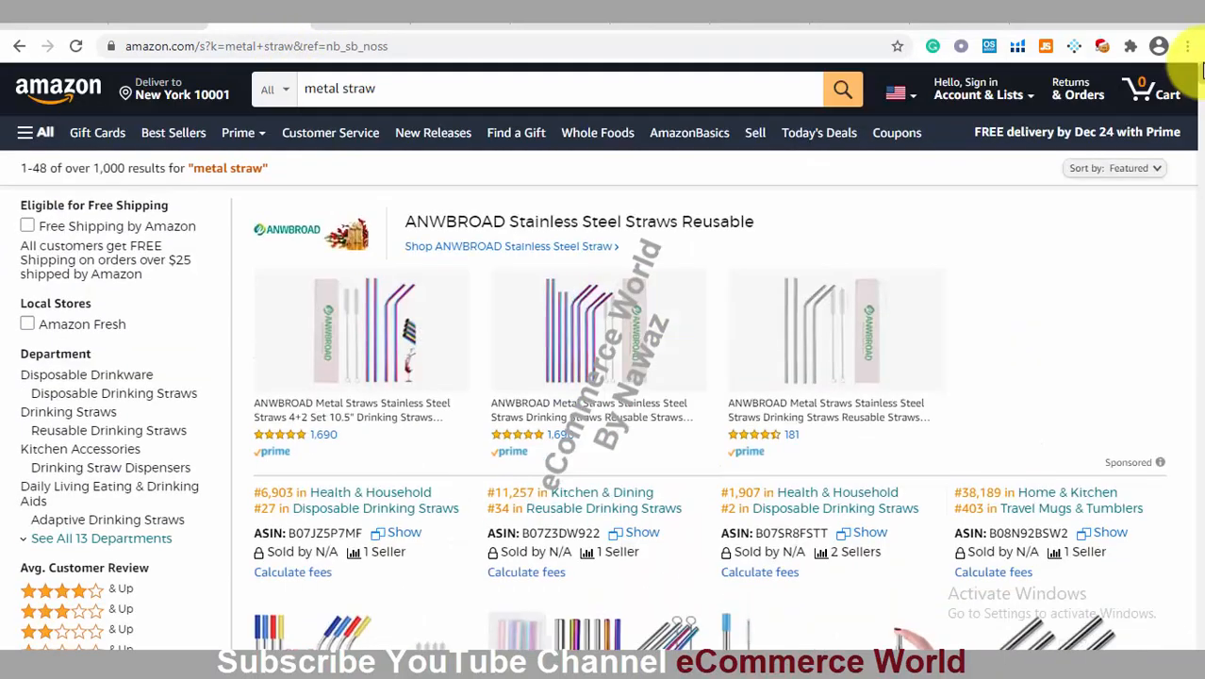
pyautogui.doubleClick(348, 88)
pyautogui.click(349, 88)
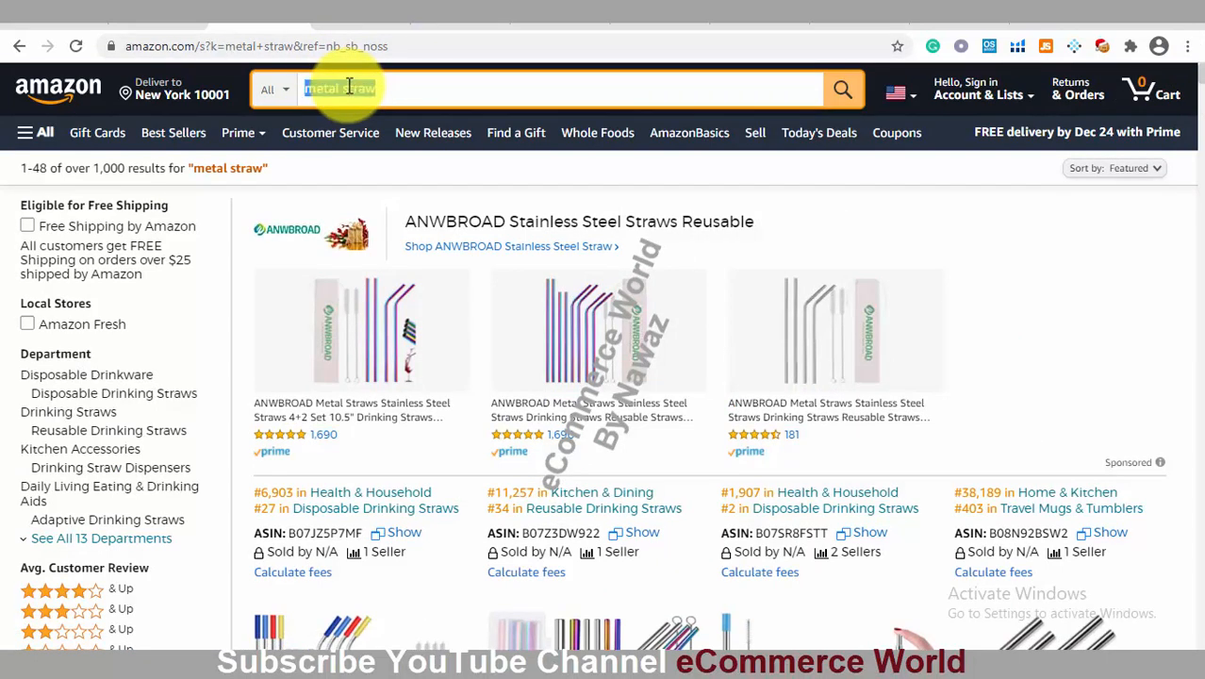
pyautogui.click(350, 88)
pyautogui.doubleClick(344, 89)
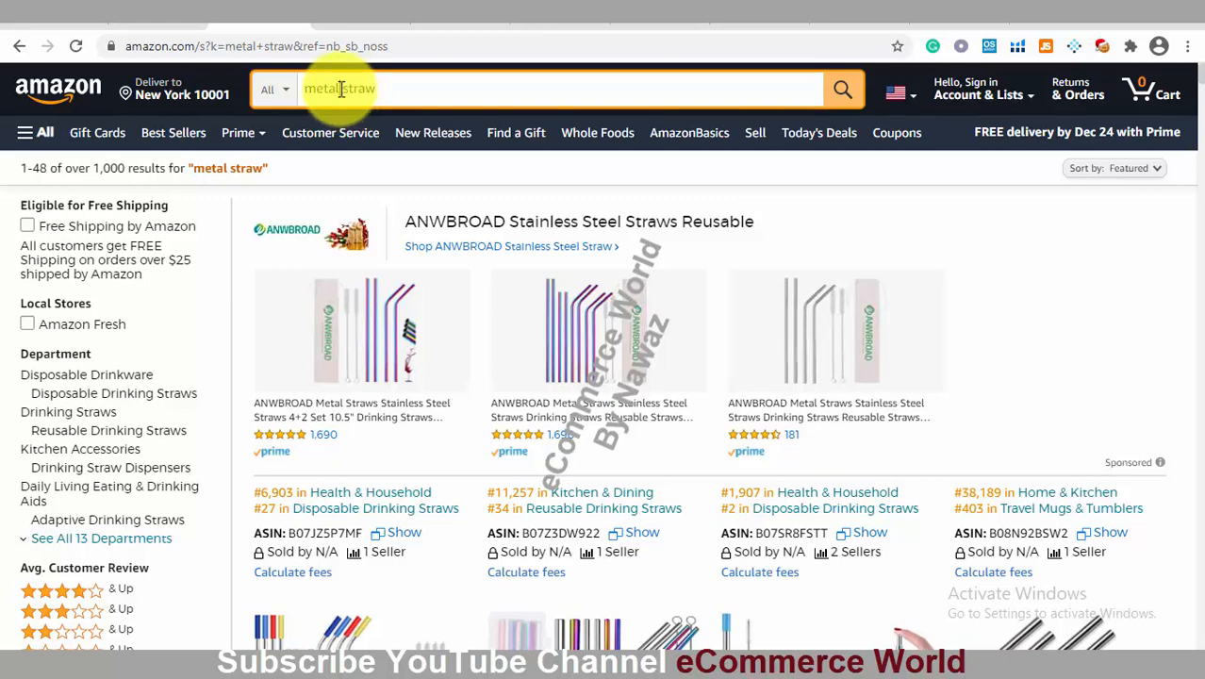
pyautogui.tripleClick(341, 88)
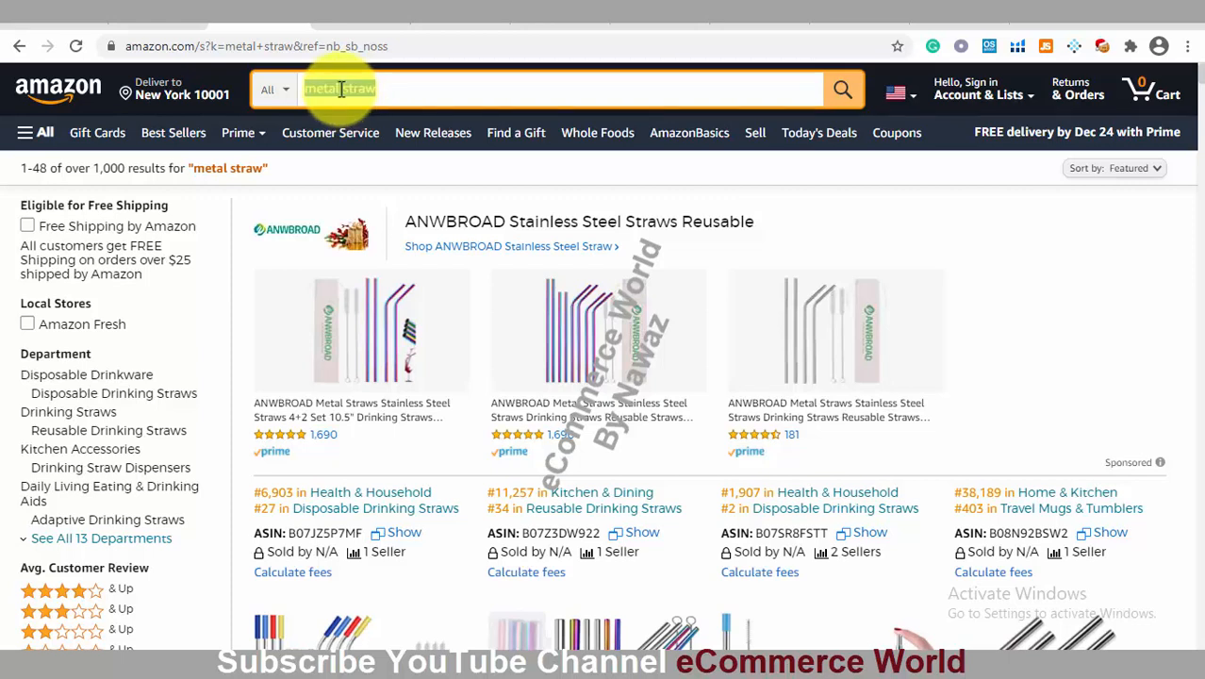
pyautogui.click(141, 13)
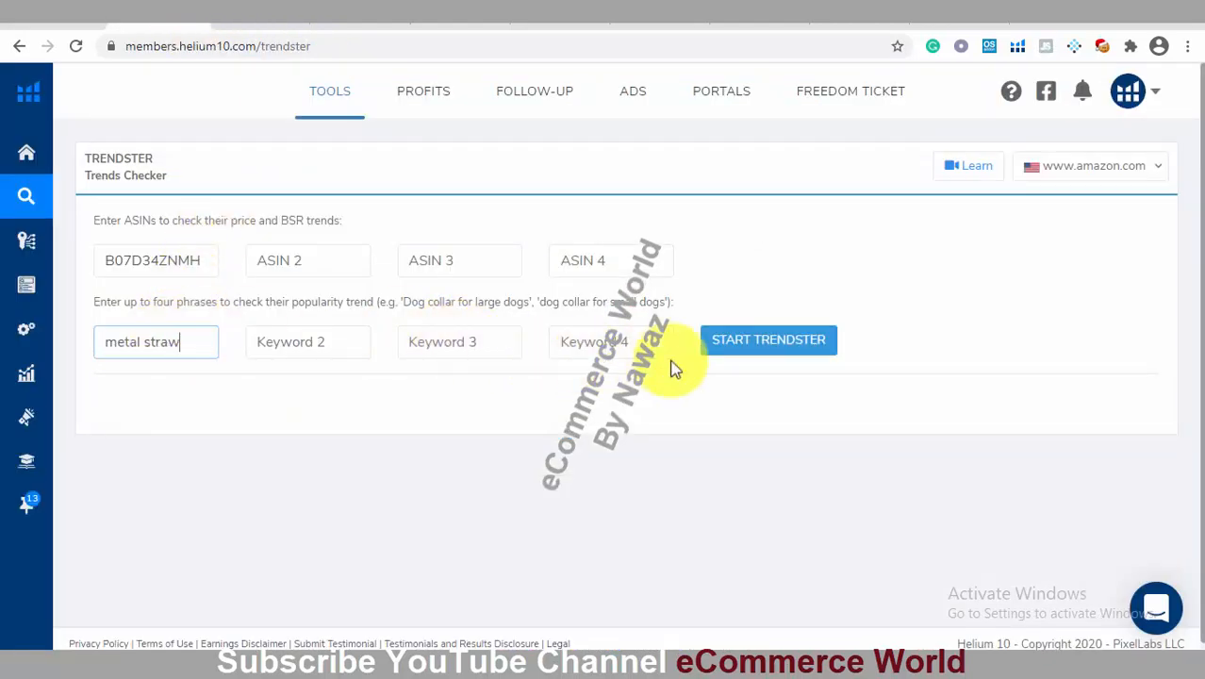
pyautogui.click(779, 347)
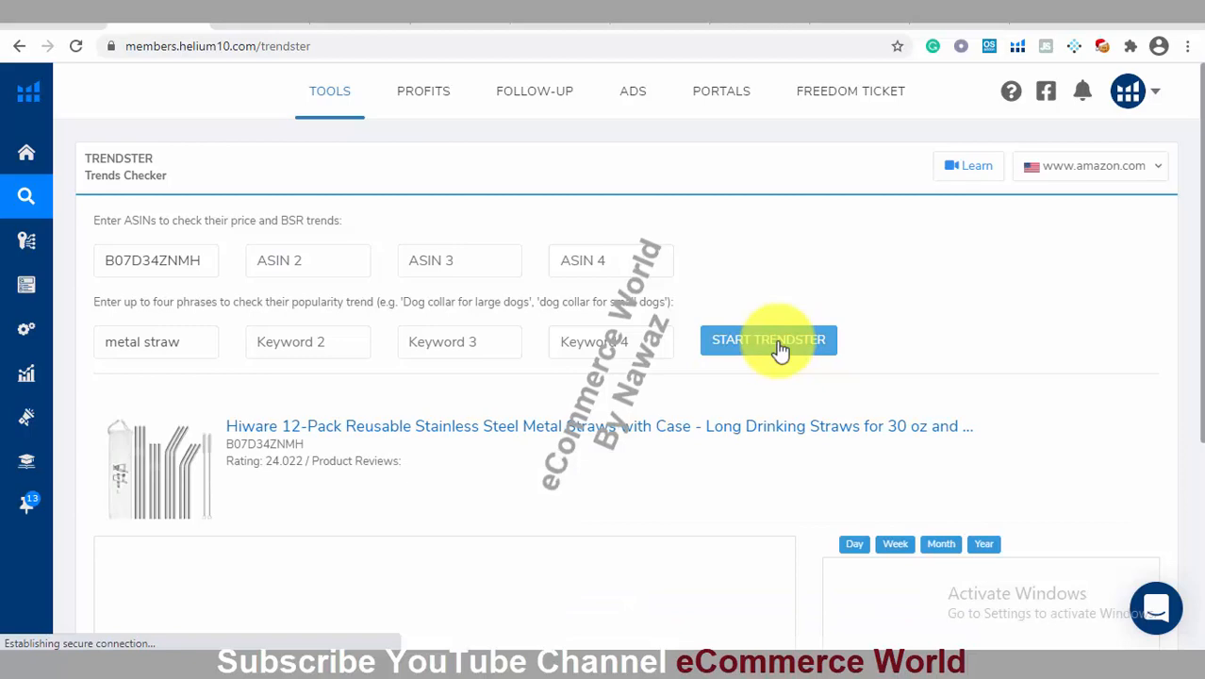
# Examine the Hiware straws' price and sales rank trends over 90 days, 1 year, 24 hours and all time, beside the metal straw interest chart
pyautogui.scroll(-4, 779, 349)
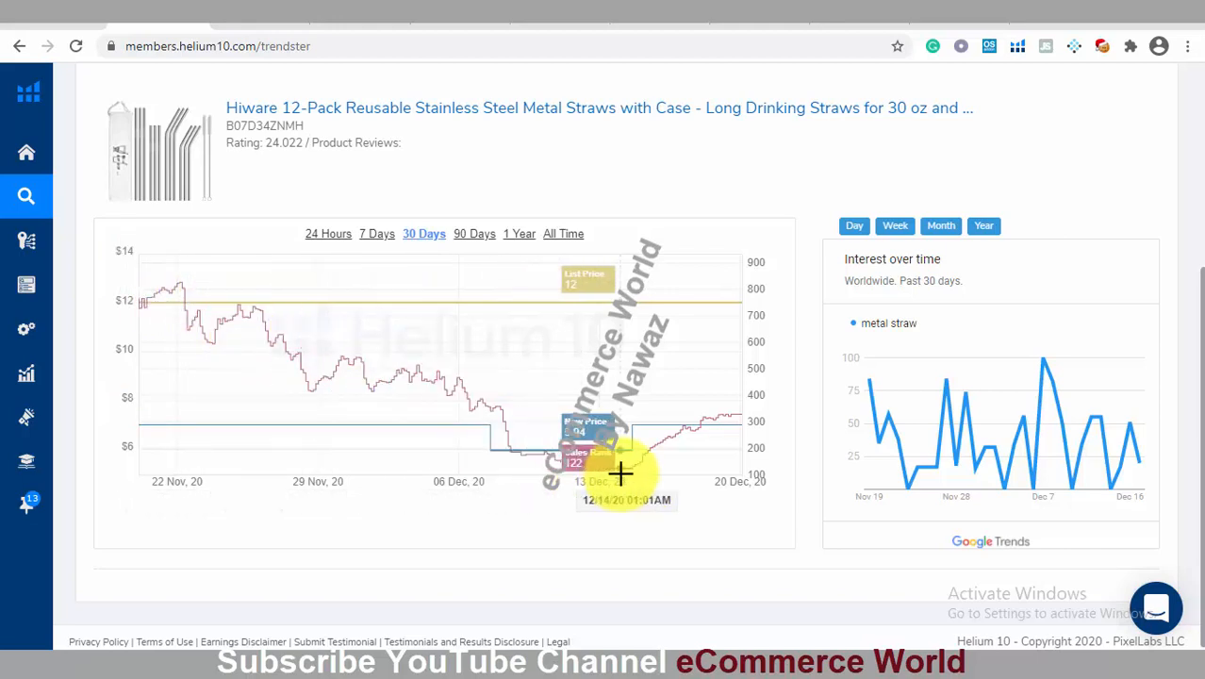
pyautogui.click(466, 240)
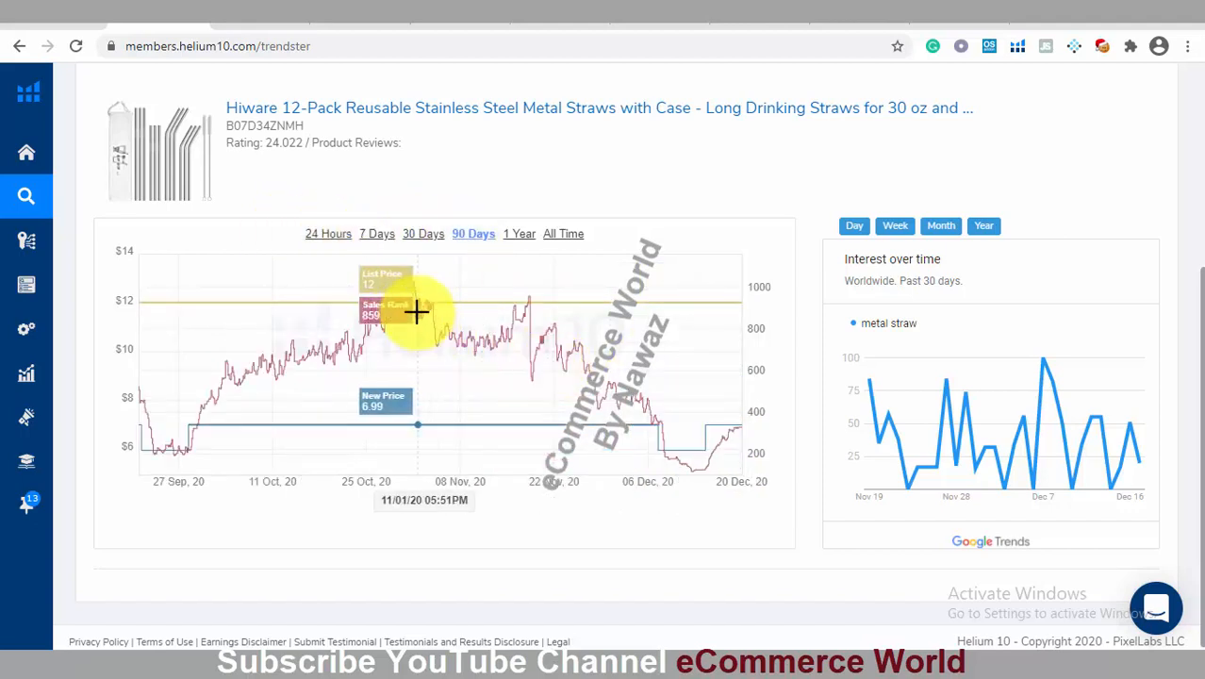
pyautogui.click(518, 236)
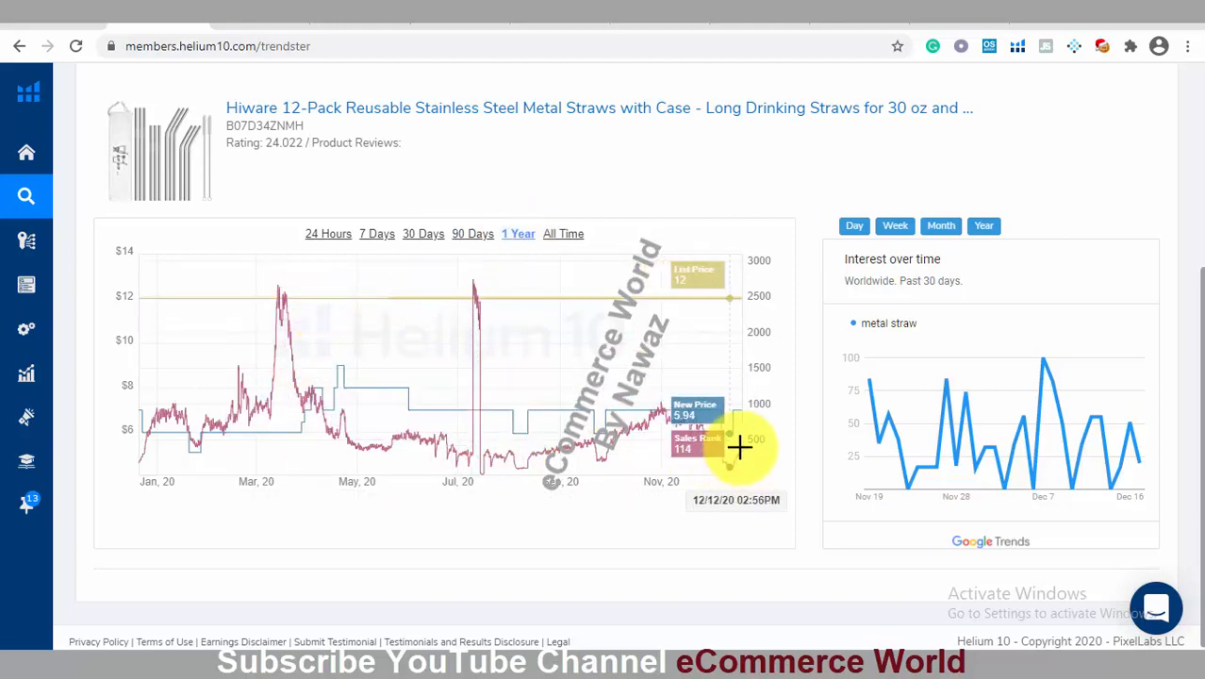
pyautogui.click(321, 236)
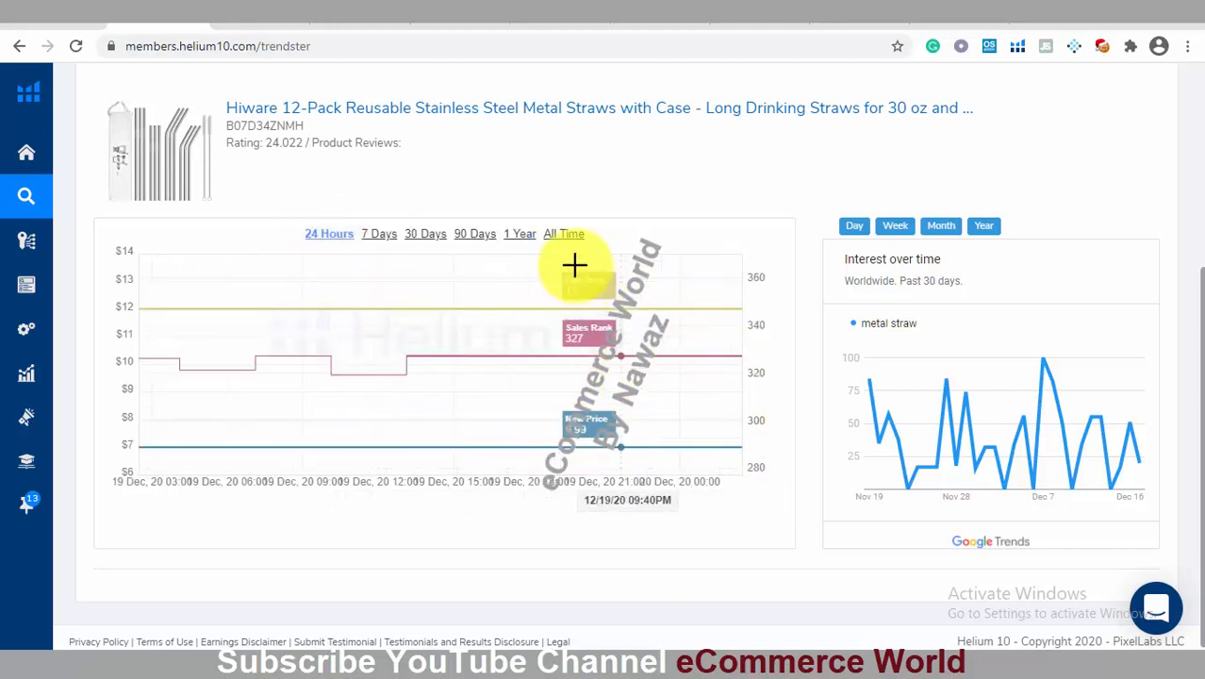
pyautogui.click(559, 241)
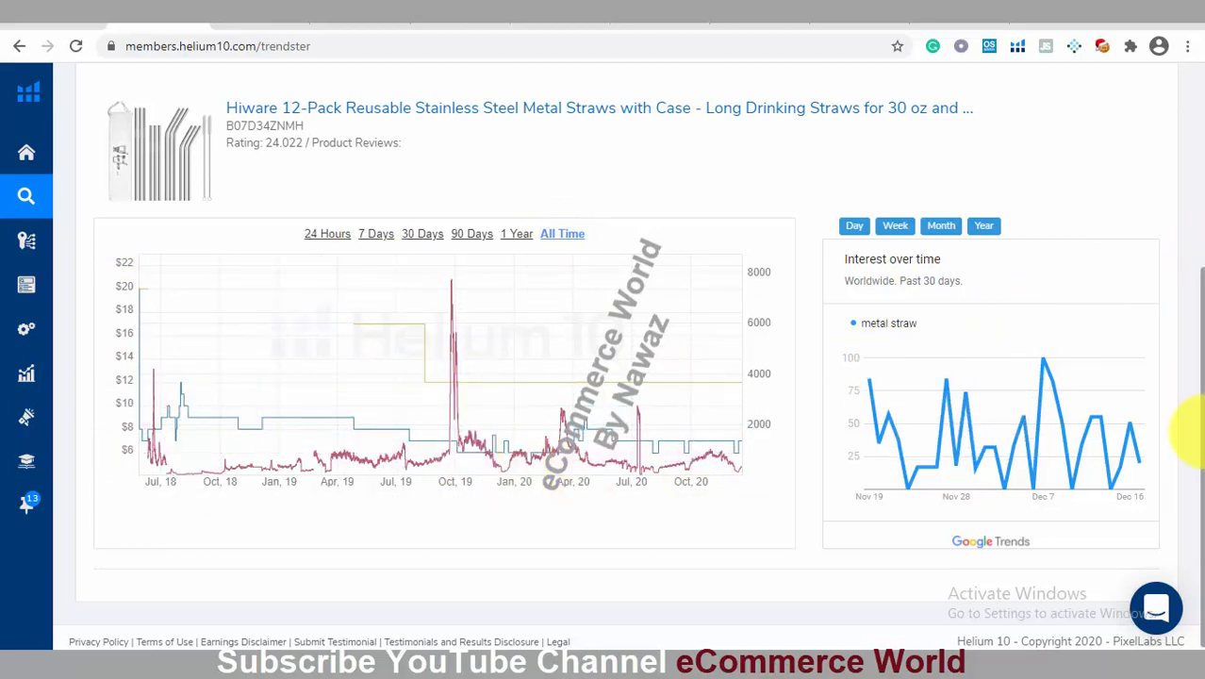
pyautogui.scroll(-1, 1190, 471)
pyautogui.moveTo(1190, 533); pyautogui.dragTo(1190, 264)
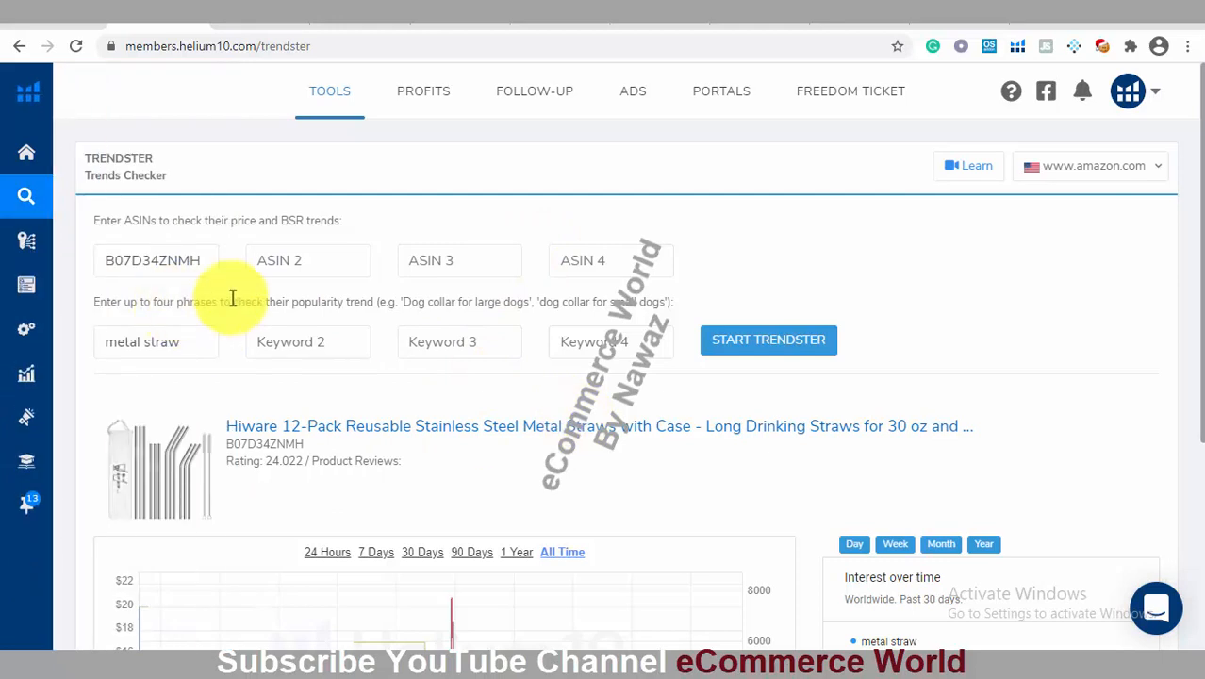
# Open the Cerebro reverse ASIN lookup and copy the ASIN B07D34ZNMH from the Amazon metal straw results
pyautogui.moveTo(37, 318)
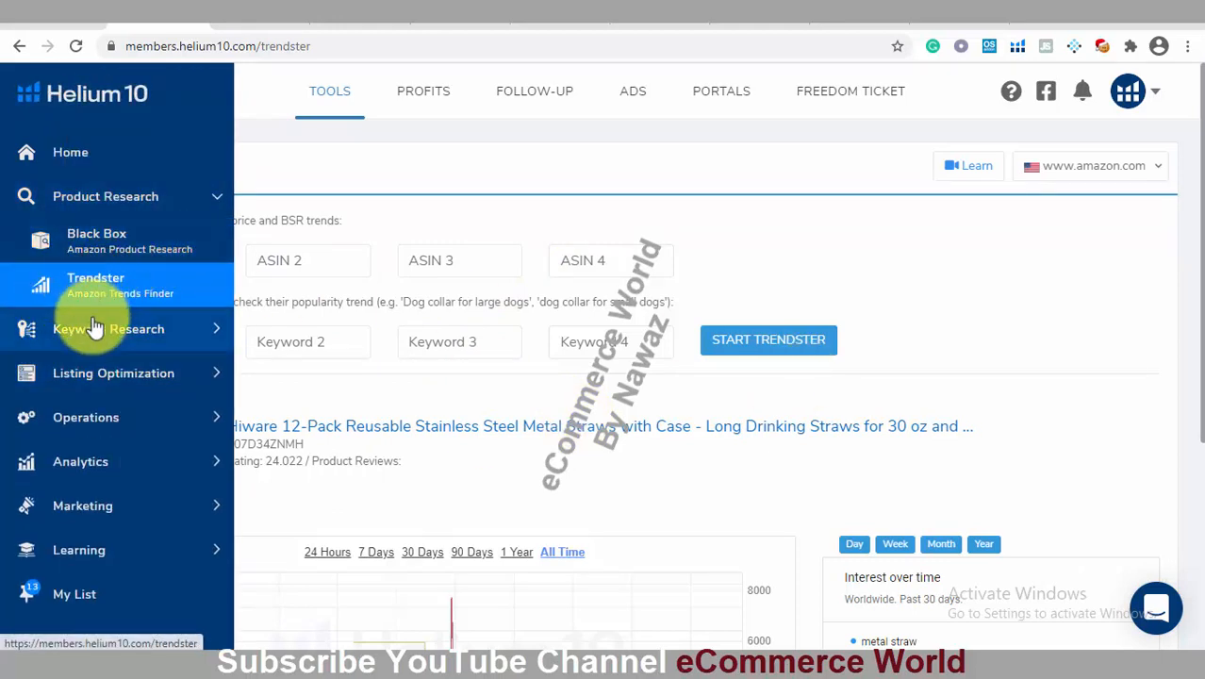
pyautogui.click(141, 332)
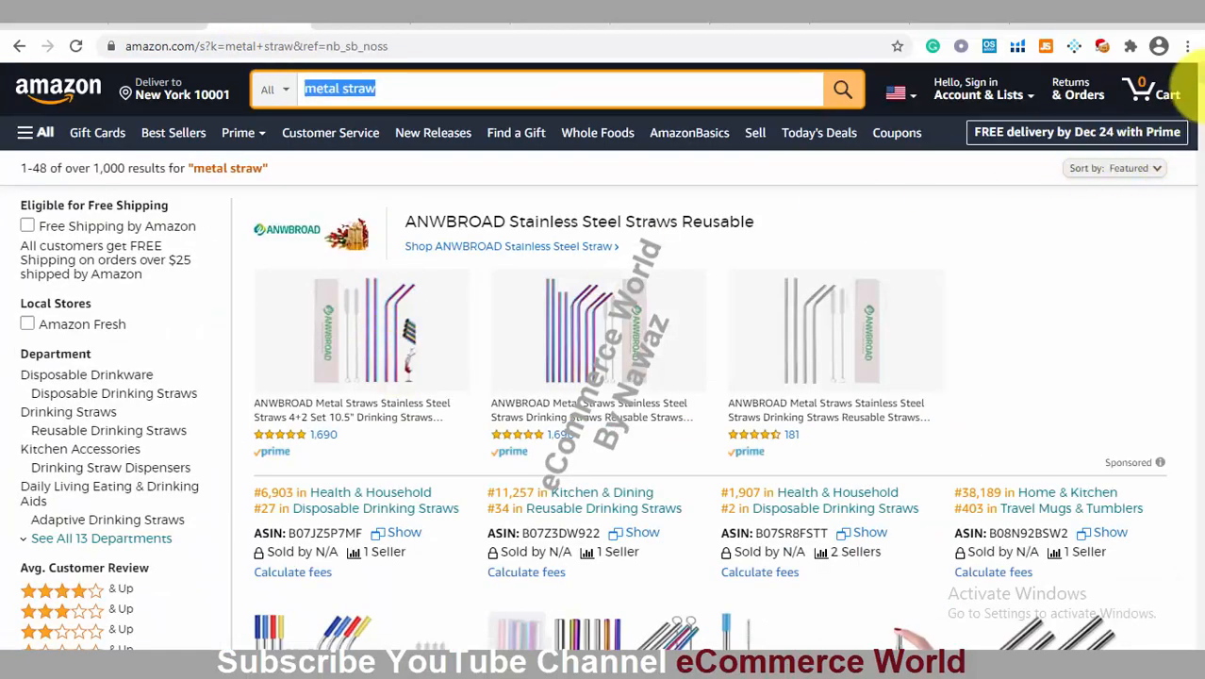
pyautogui.scroll(-10, 1190, 94)
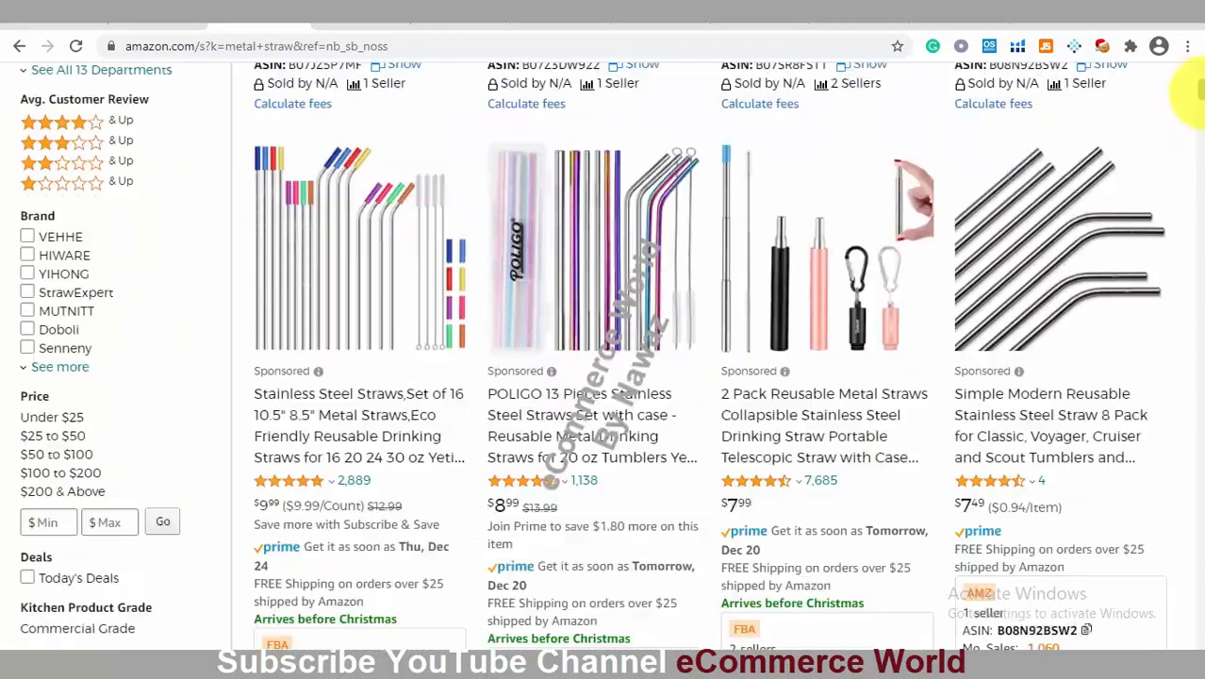
pyautogui.scroll(-2, 1190, 94)
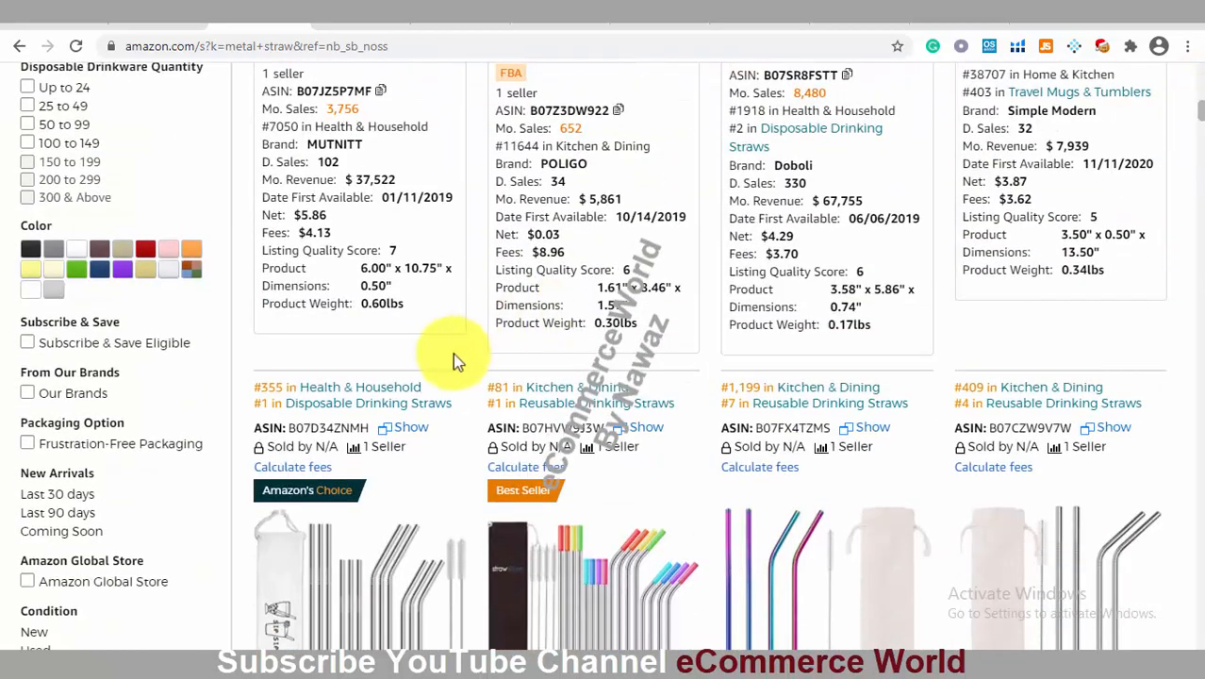
pyautogui.doubleClick(323, 426)
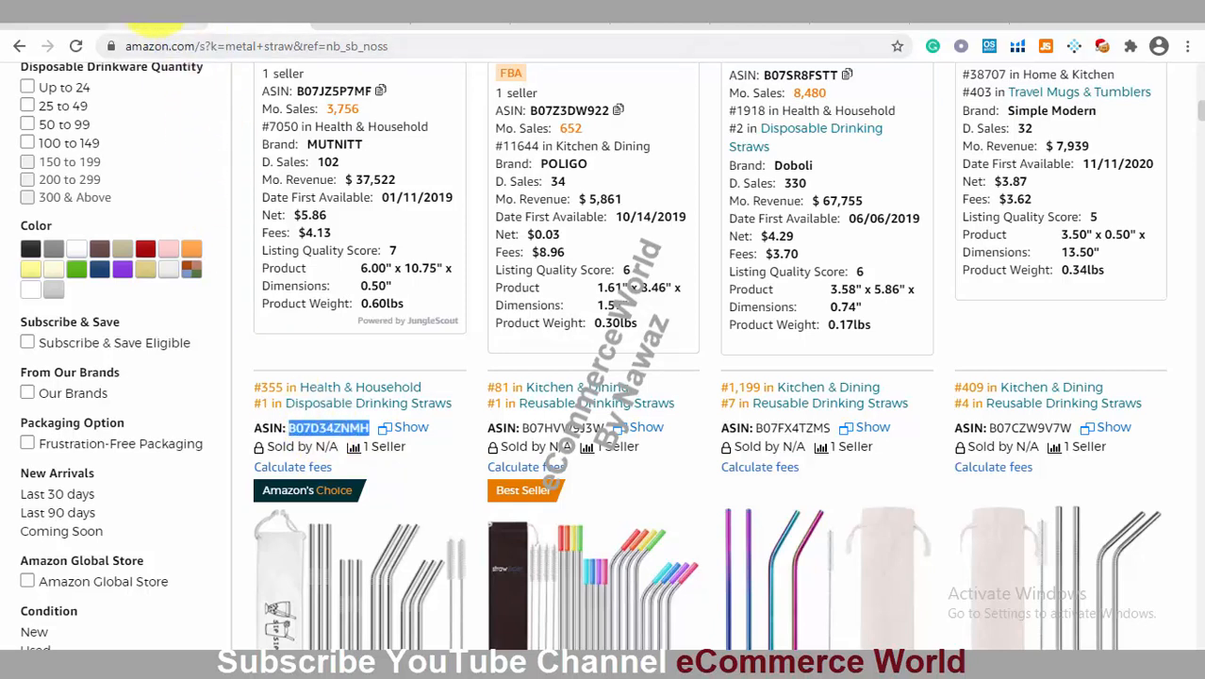
# Enter B07D34ZNMH as the product ASIN in Cerebro and enable Exact ASIN match
pyautogui.click(200, 11)
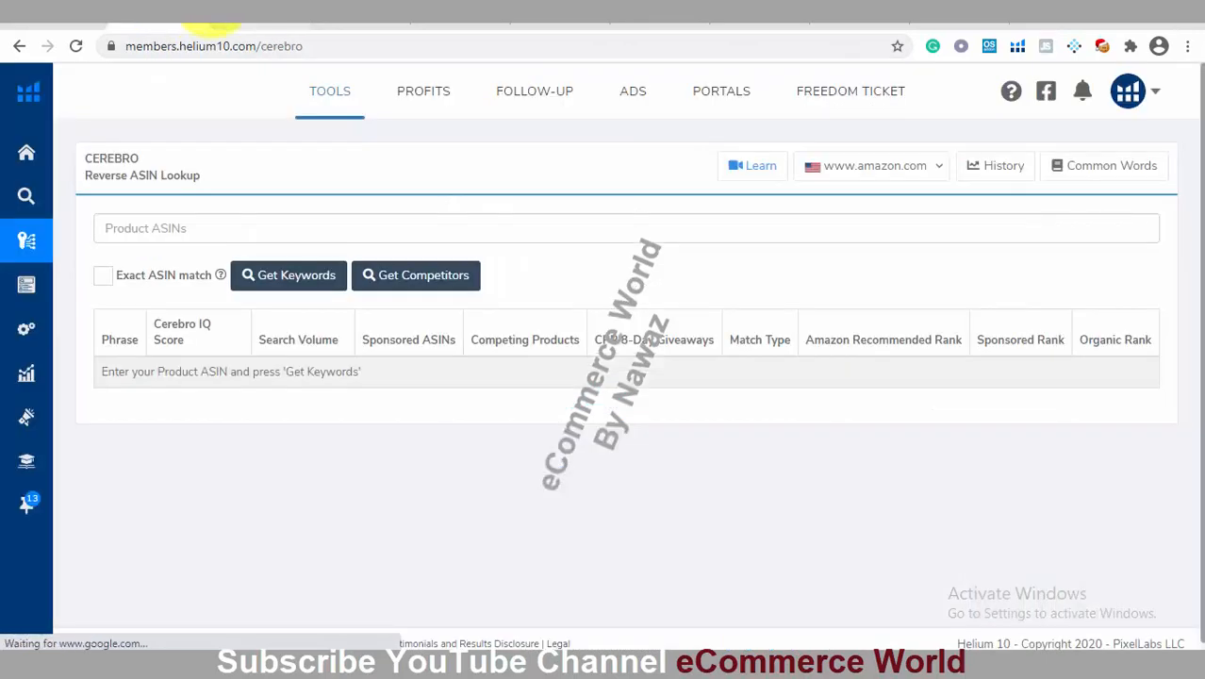
pyautogui.click(182, 235)
pyautogui.write('B07D34ZNMH')
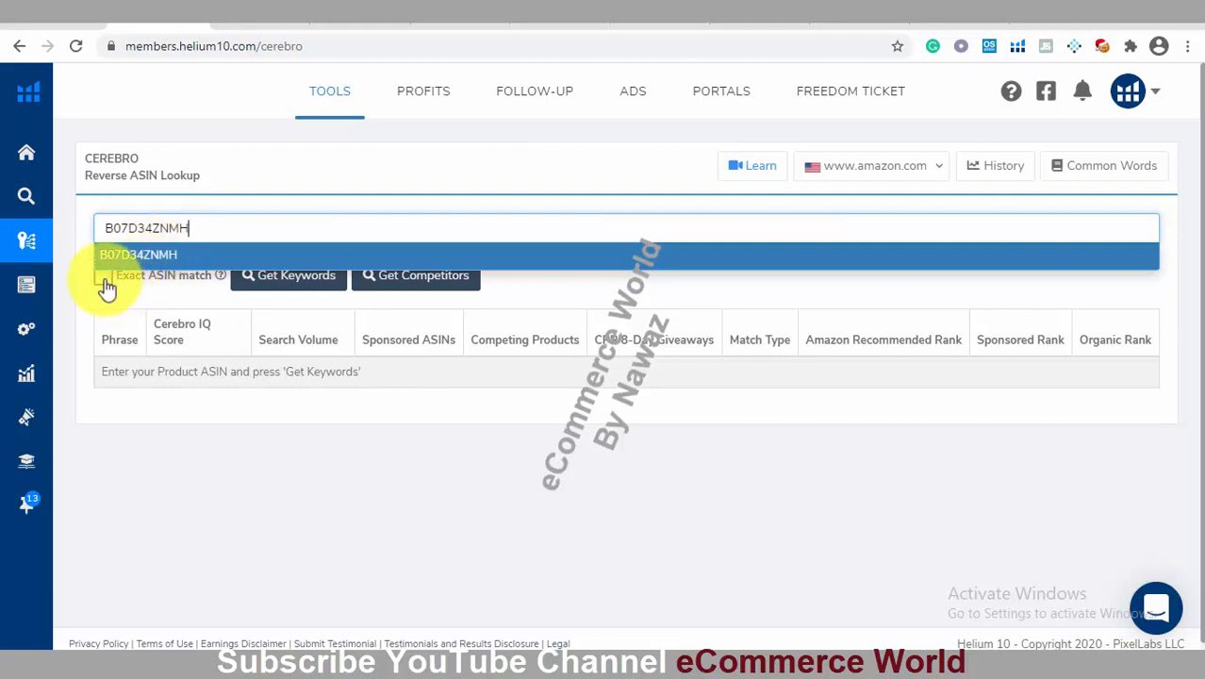
pyautogui.click(277, 286)
pyautogui.click(277, 286)
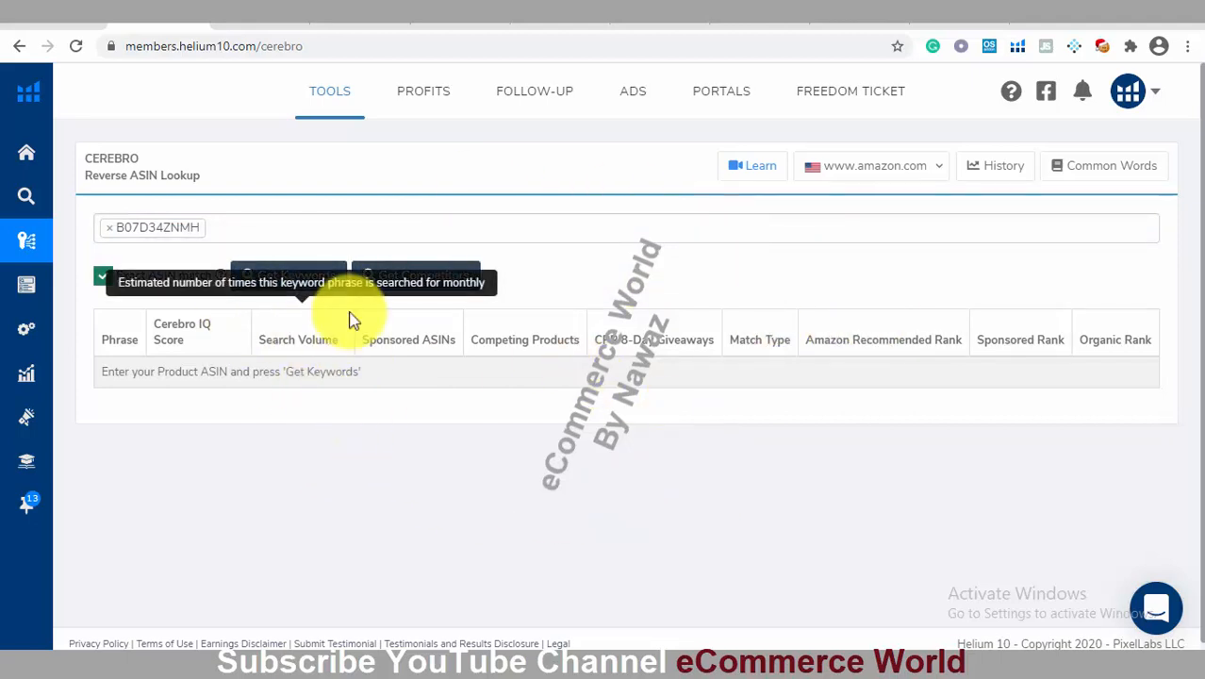
pyautogui.moveTo(24, 284)
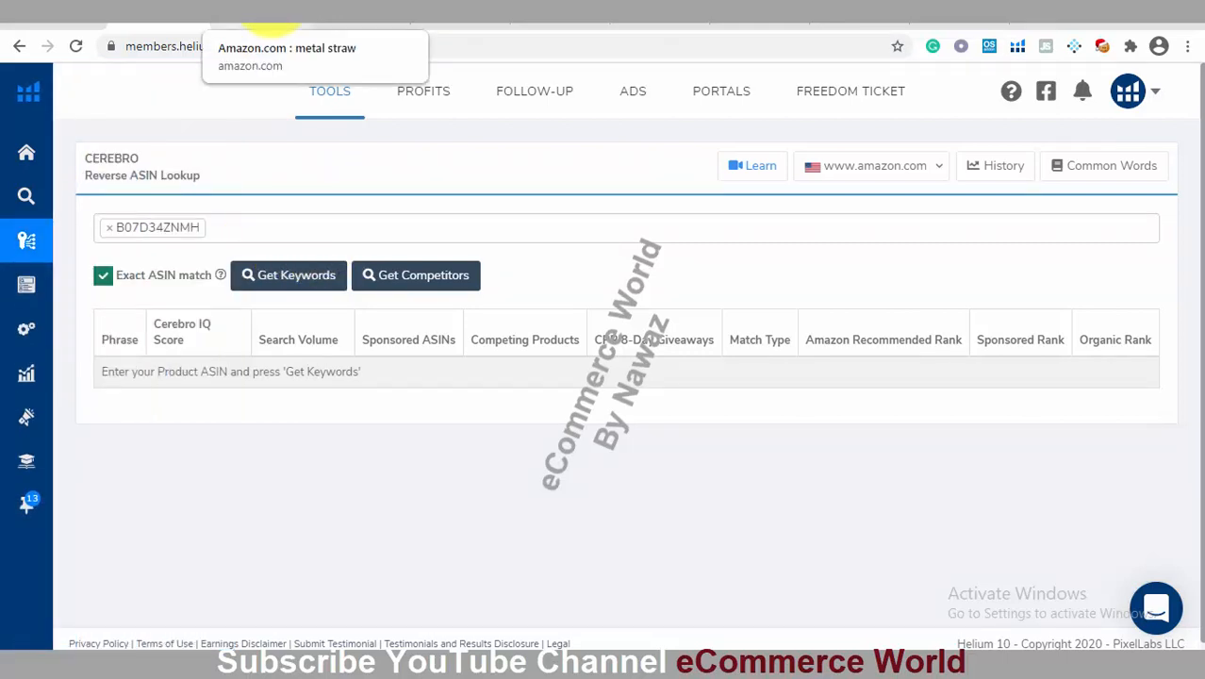
# Switch to the Amazon metal straw results, run the Market Intelligence extension and review the top sellers' BSR, revenue, prices and averages
pyautogui.click(273, 13)
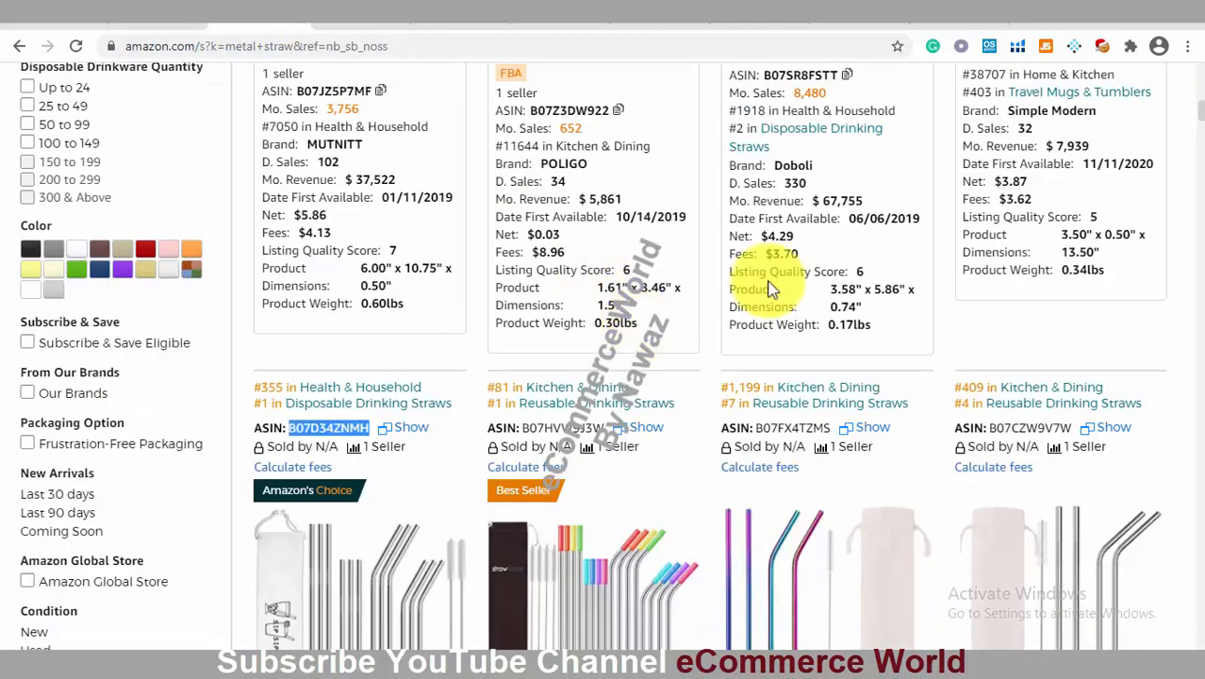
pyautogui.moveTo(1202, 117); pyautogui.dragTo(1200, 65)
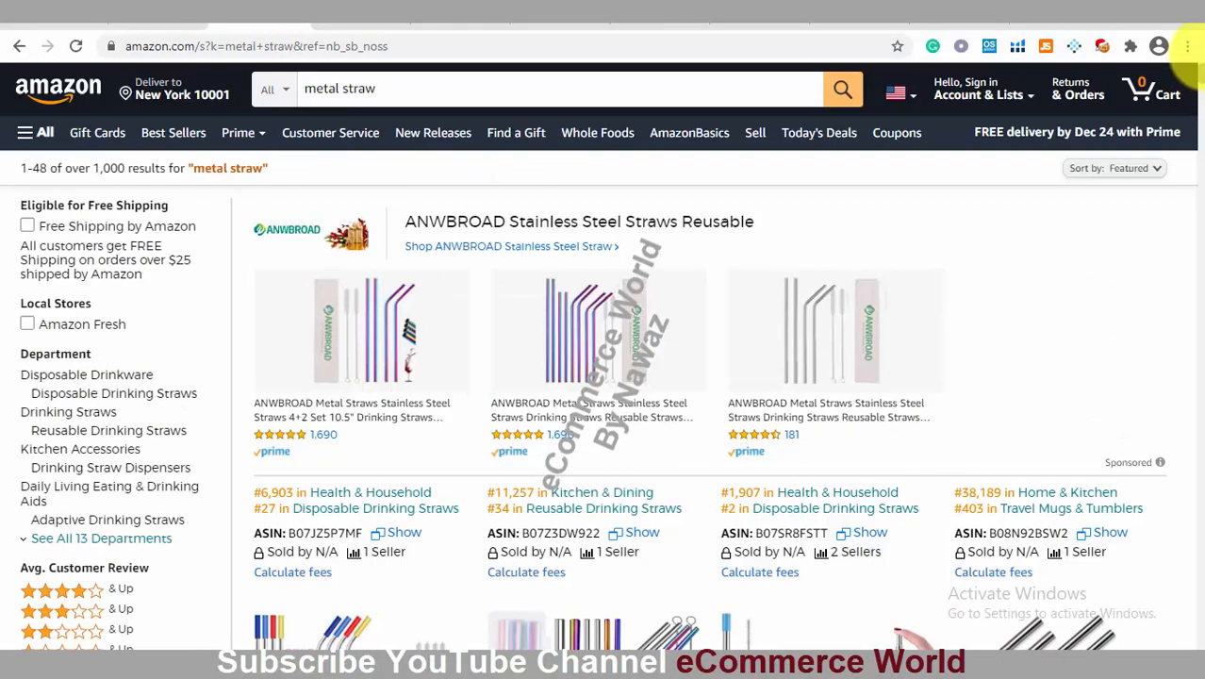
pyautogui.click(1074, 46)
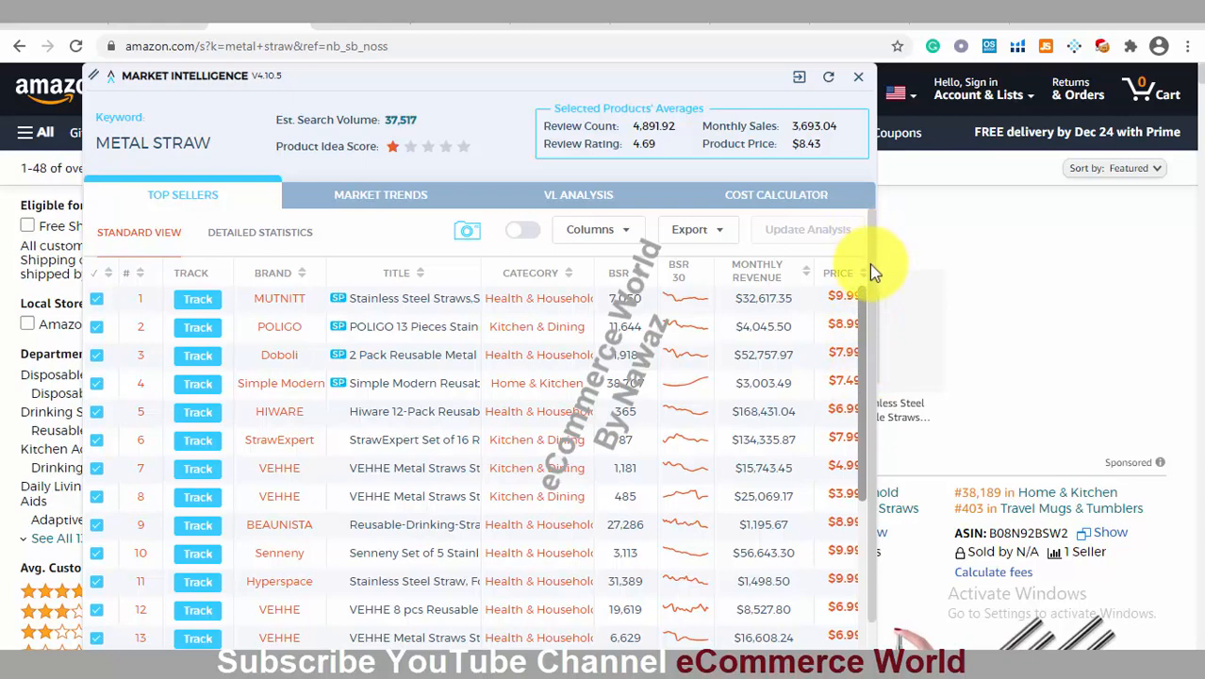
pyautogui.scroll(-1, 867, 377)
pyautogui.scroll(1, 869, 266)
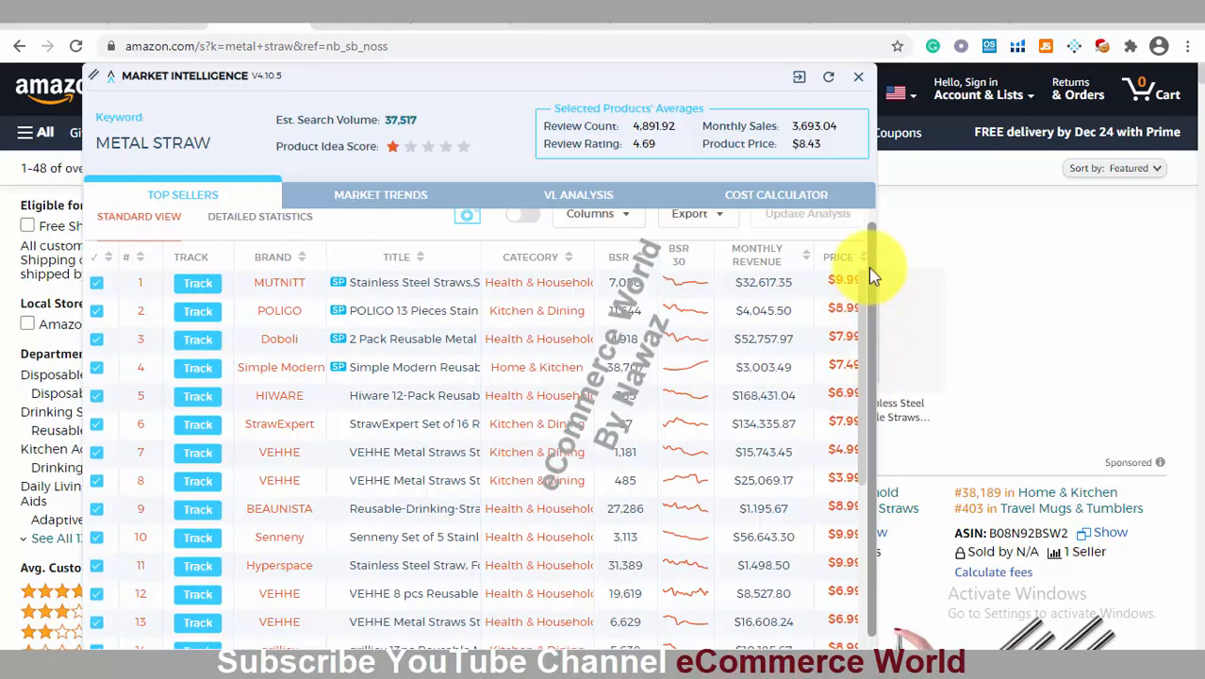
pyautogui.scroll(-1, 869, 282)
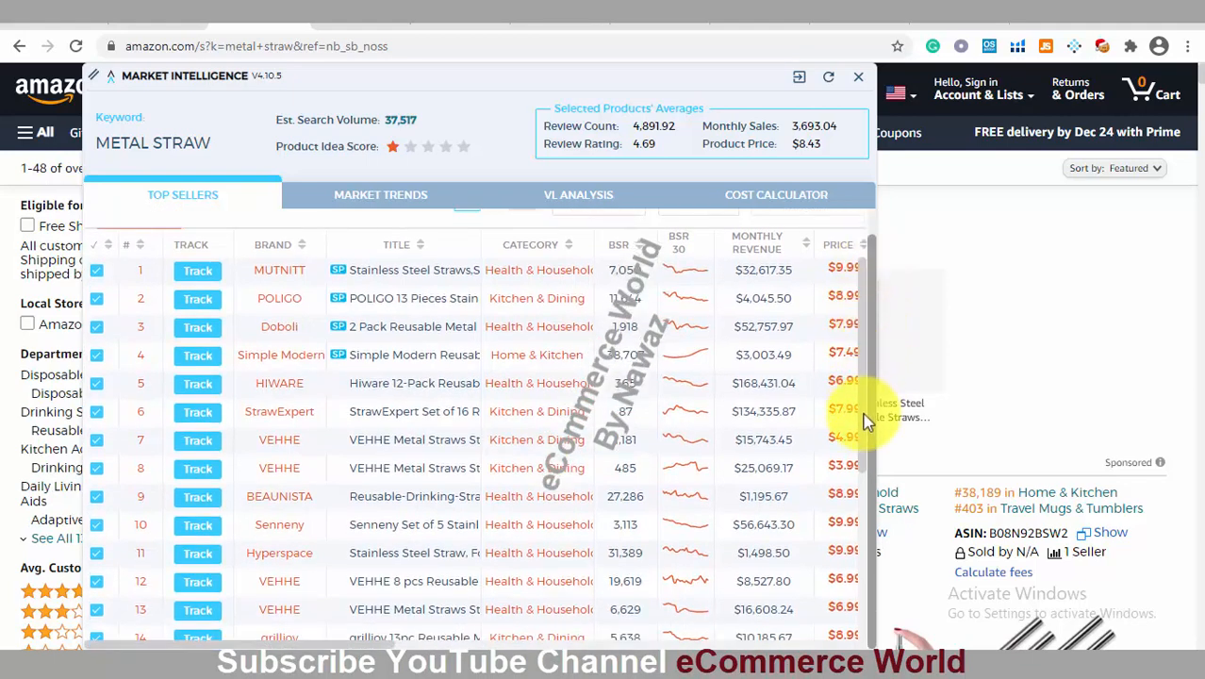
pyautogui.scroll(1, 870, 295)
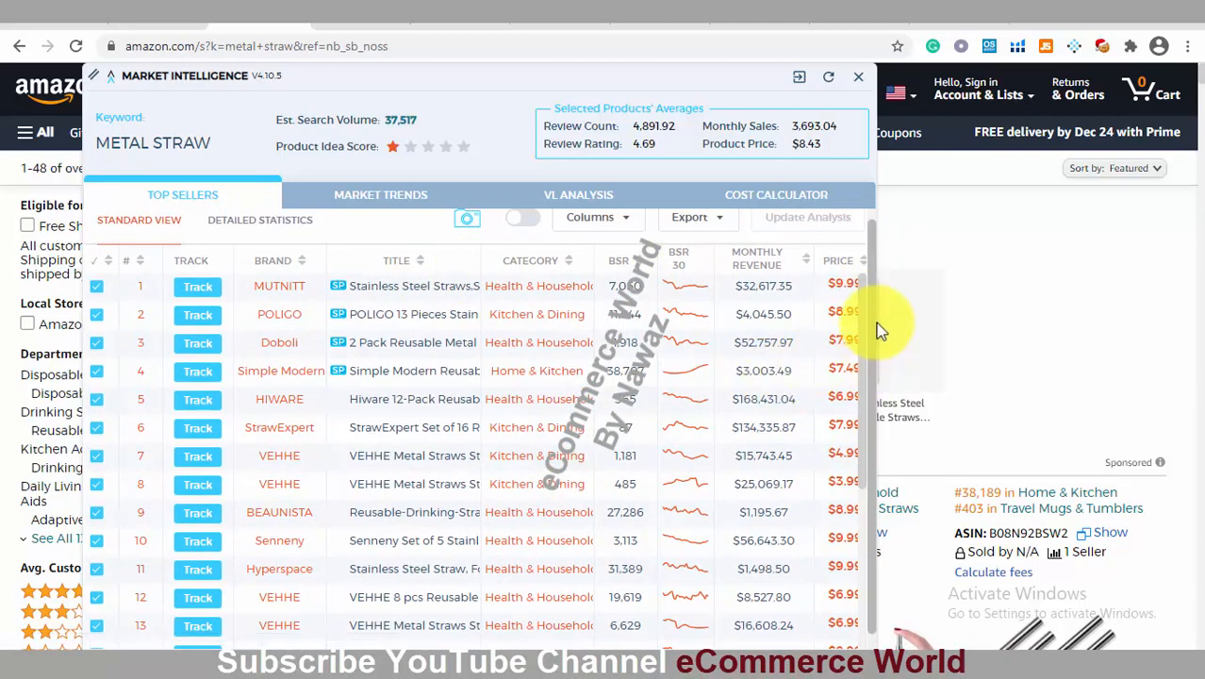
pyautogui.scroll(1, 386, 249)
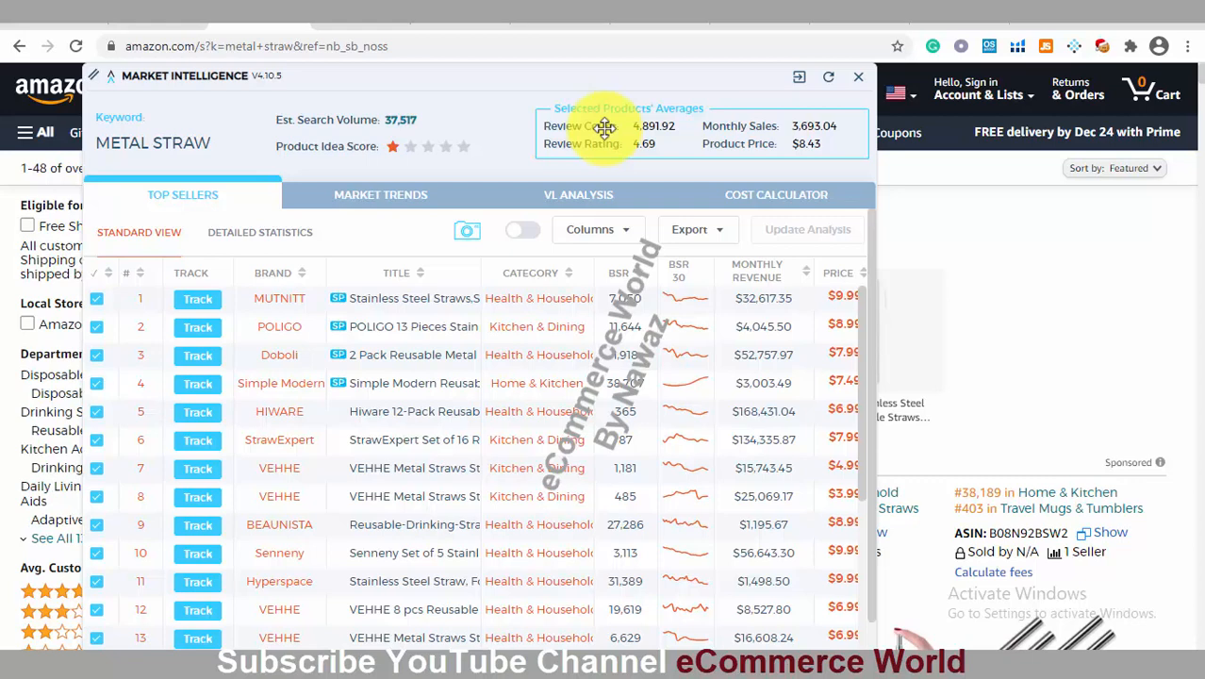
# Review the metal straw market trends for sales, price and review count, and open the VL Analysis with its product idea score
pyautogui.click(351, 195)
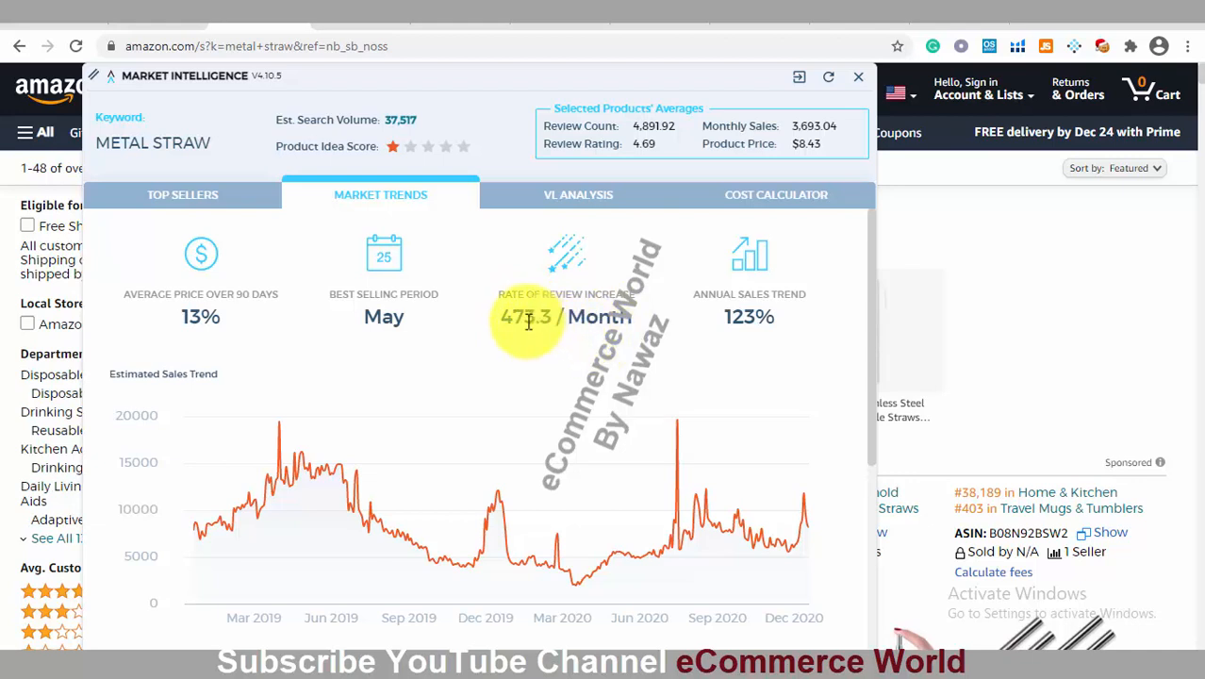
pyautogui.moveTo(709, 317)
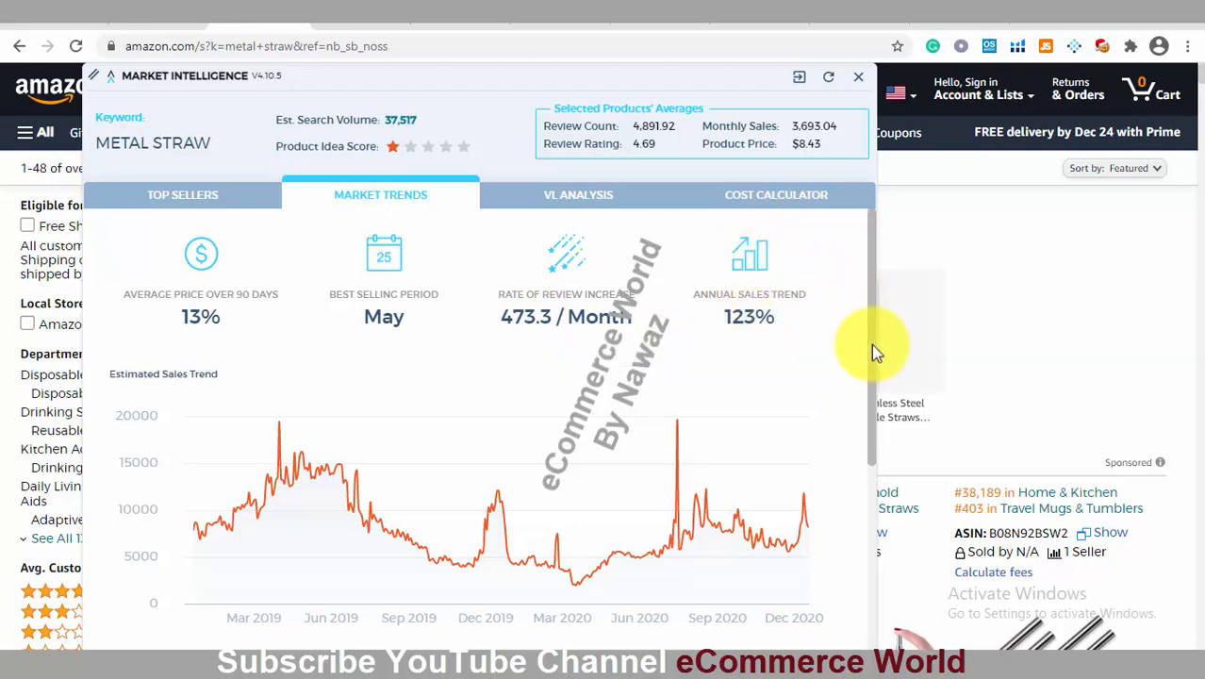
pyautogui.moveTo(872, 343); pyautogui.dragTo(851, 435)
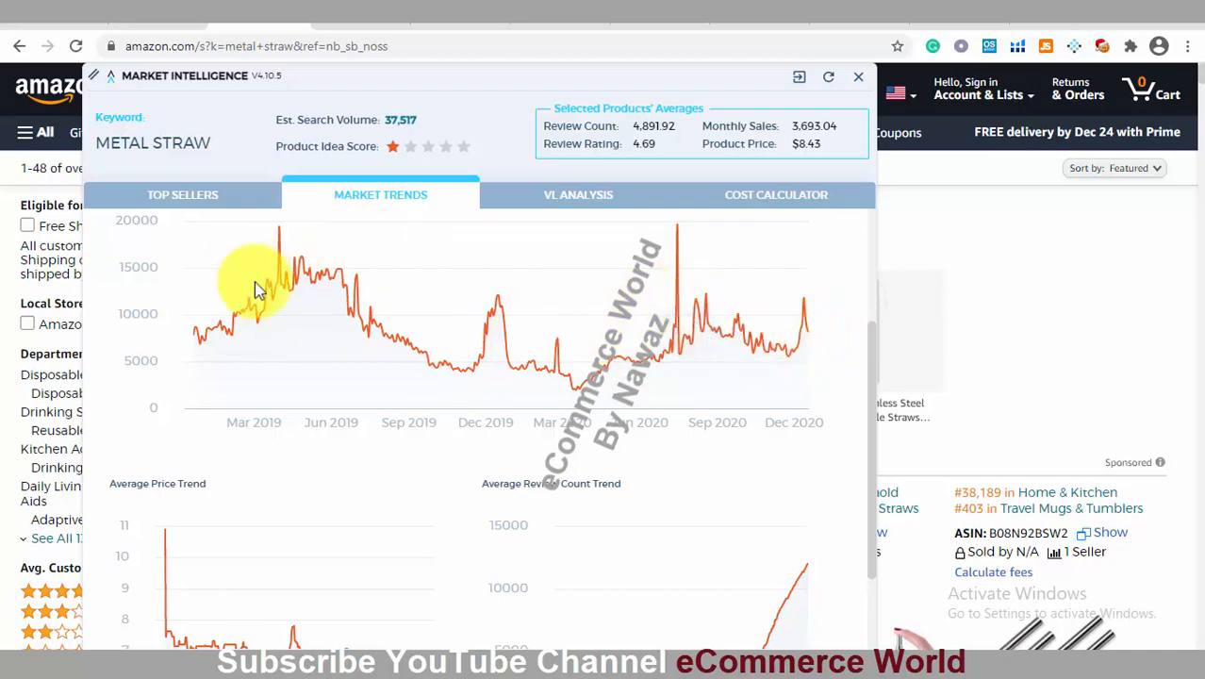
pyautogui.scroll(-2, 872, 383)
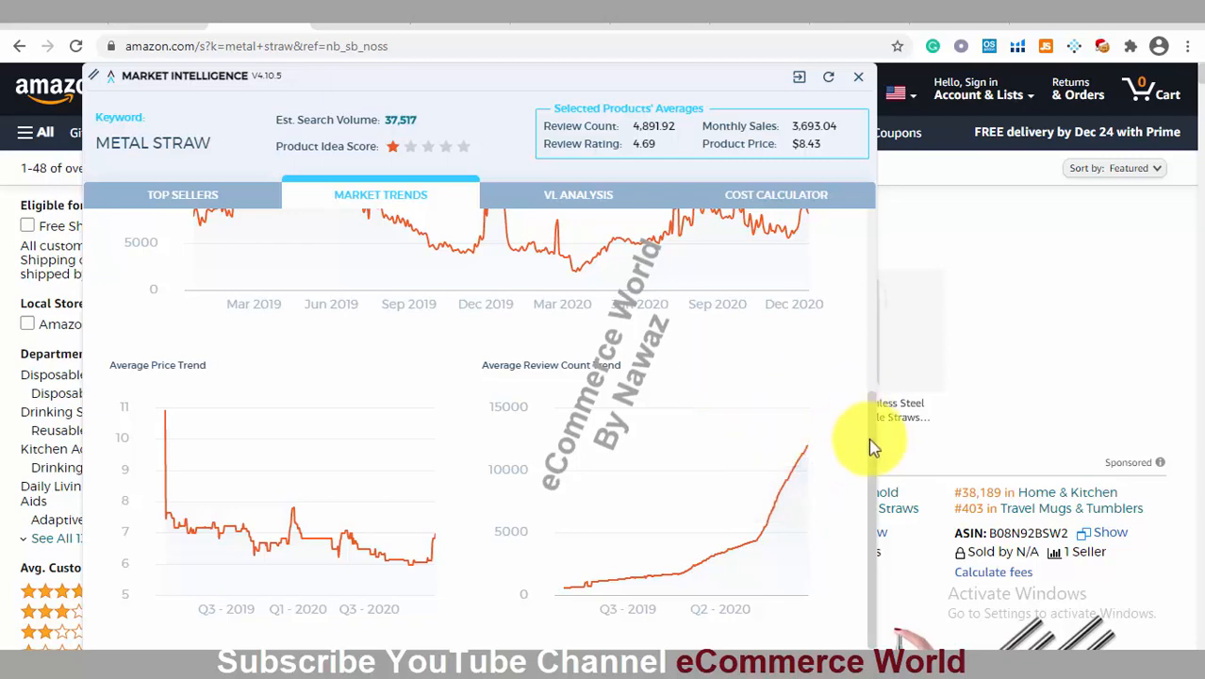
pyautogui.moveTo(868, 463); pyautogui.dragTo(874, 259)
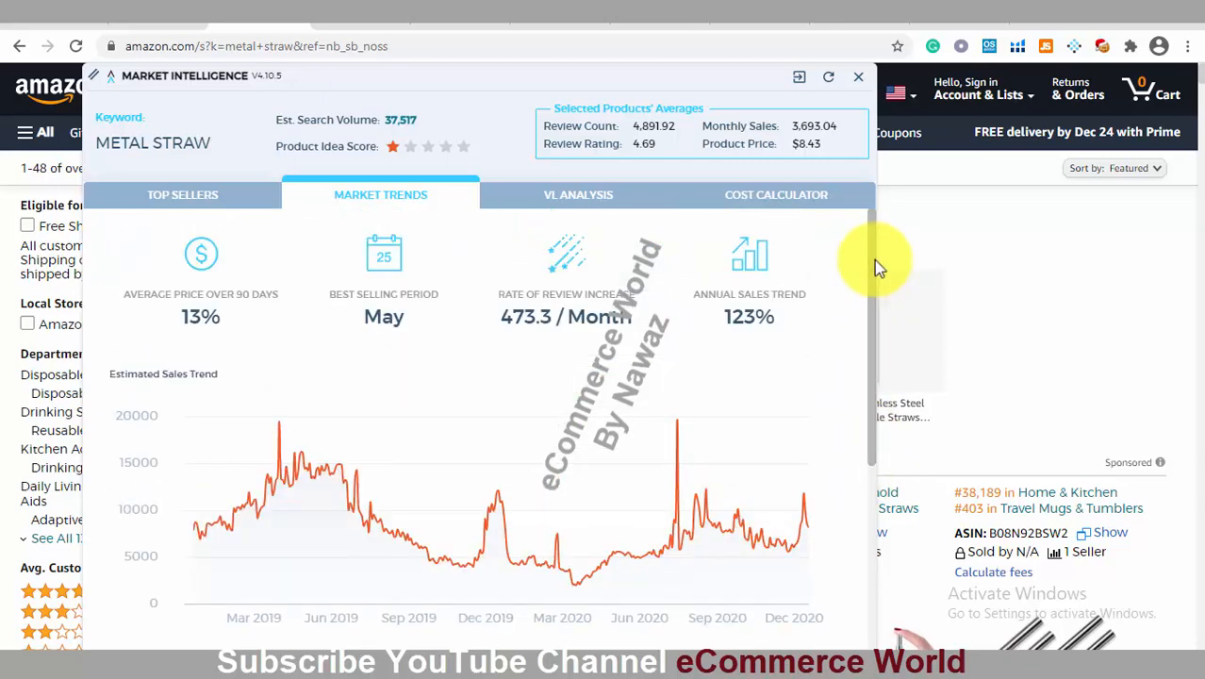
pyautogui.click(578, 198)
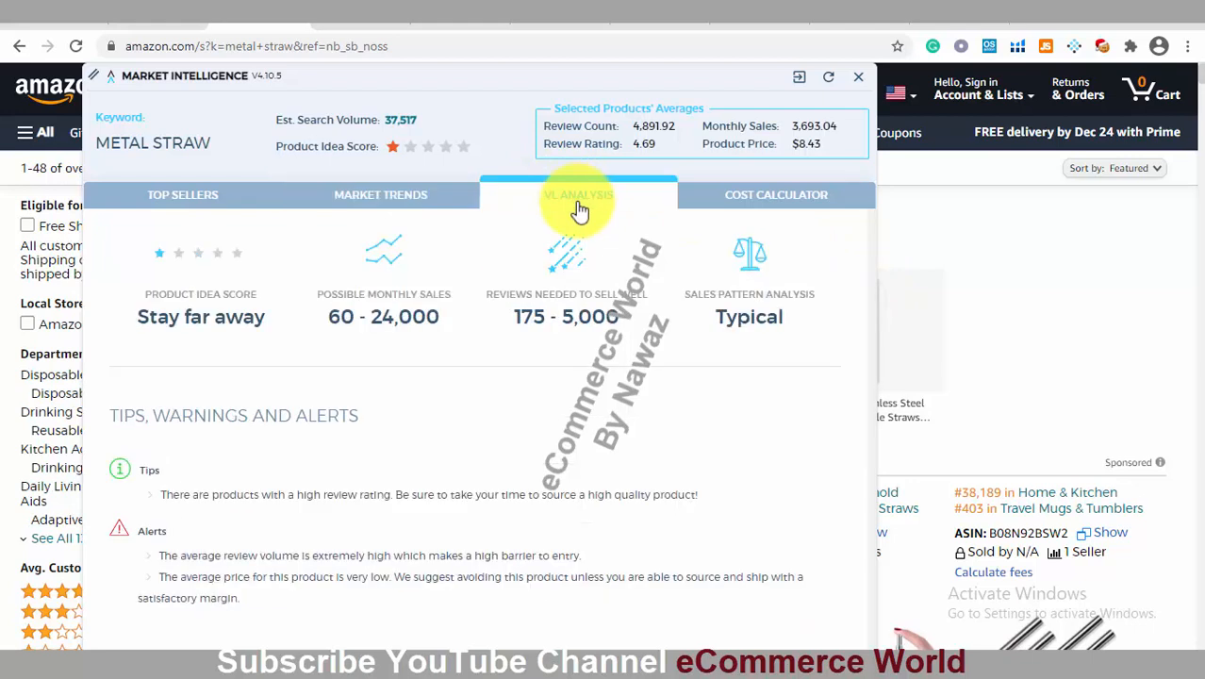